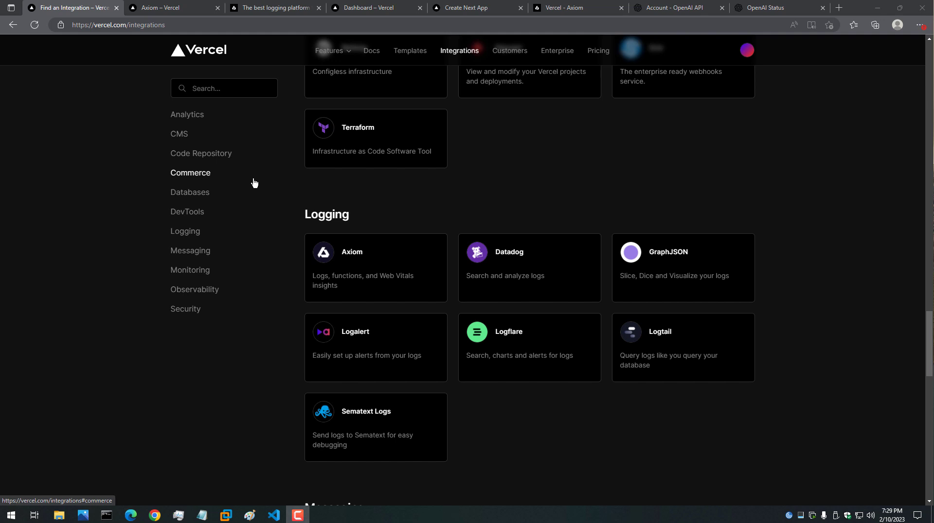
Step: Look through the Vercel integrations marketplace, from the Databases section to the Logging section
left_click(154, 25)
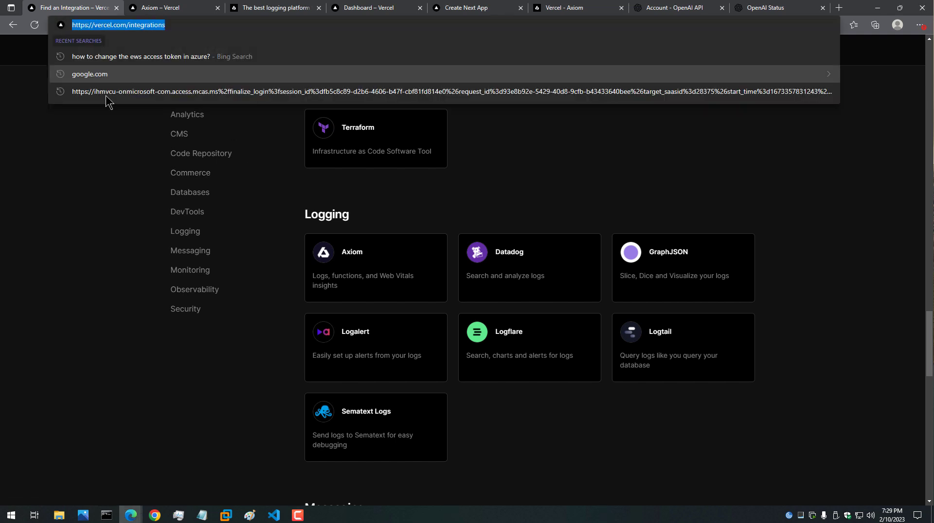
left_click(82, 136)
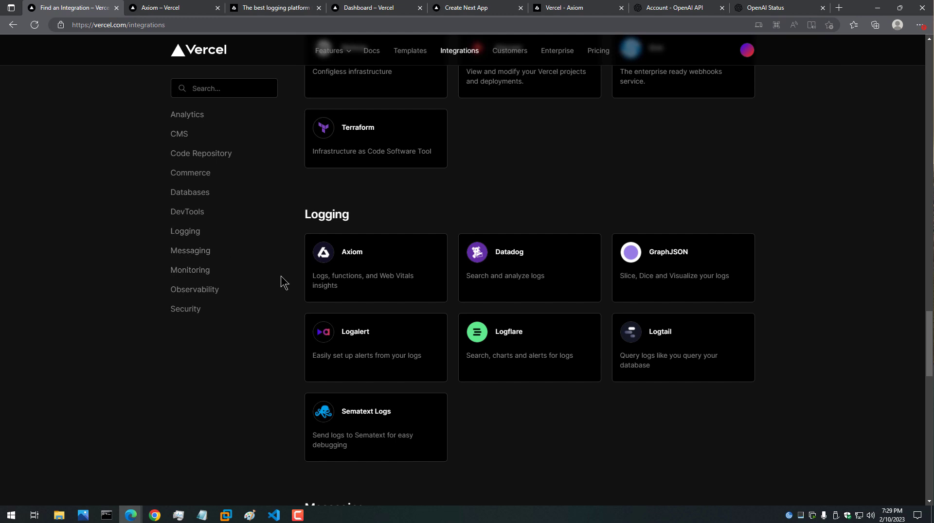
scroll(282, 282, "up", 7)
scroll(282, 282, "up", 6)
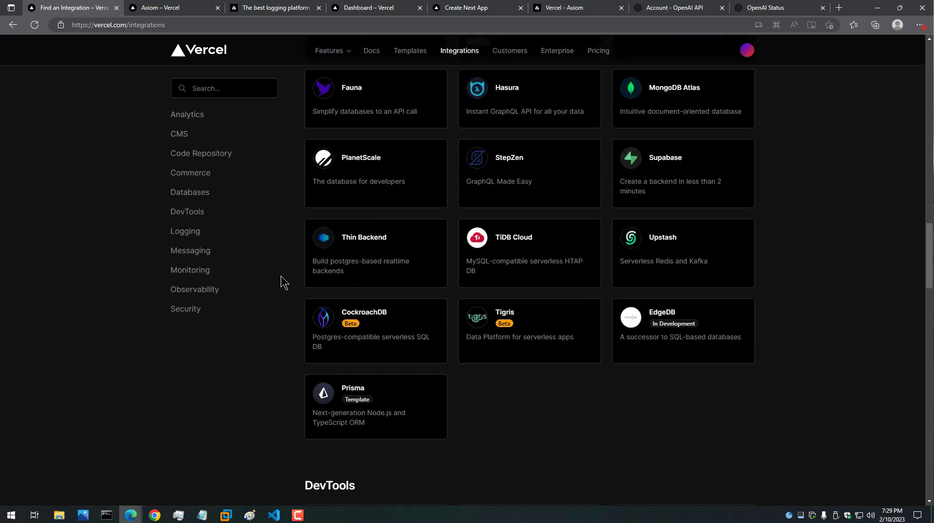
scroll(282, 281, "down", 7)
scroll(281, 281, "down", 6)
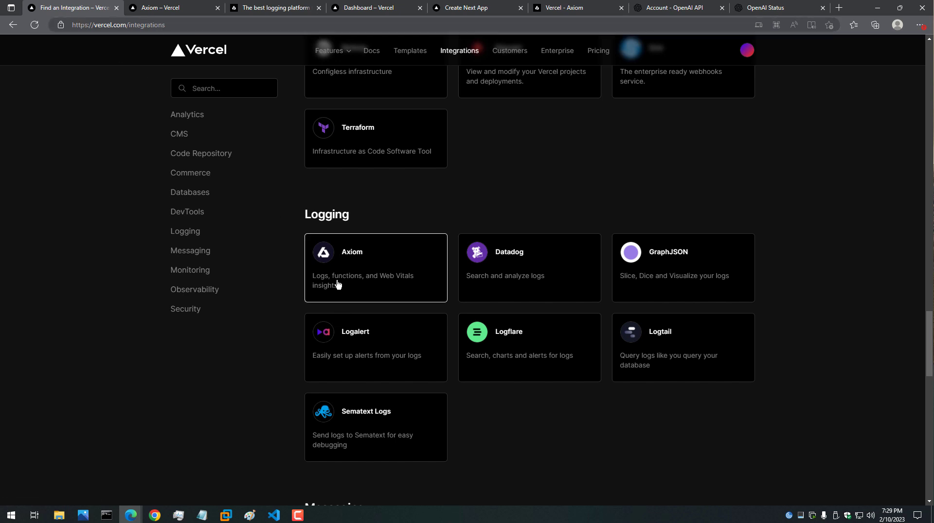
Step: Switch to the Axiom integration page and read its Overview and Additional Information sections
left_click(157, 13)
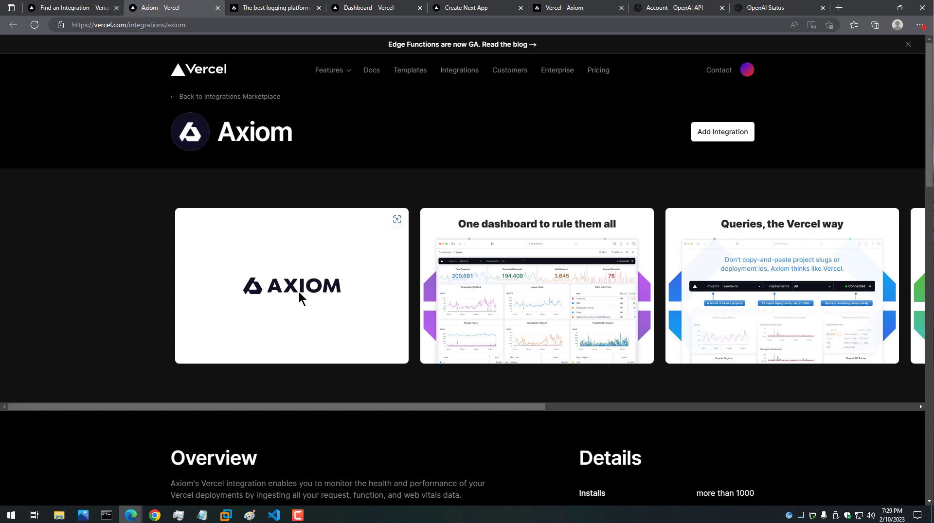
scroll(298, 292, "down", 5)
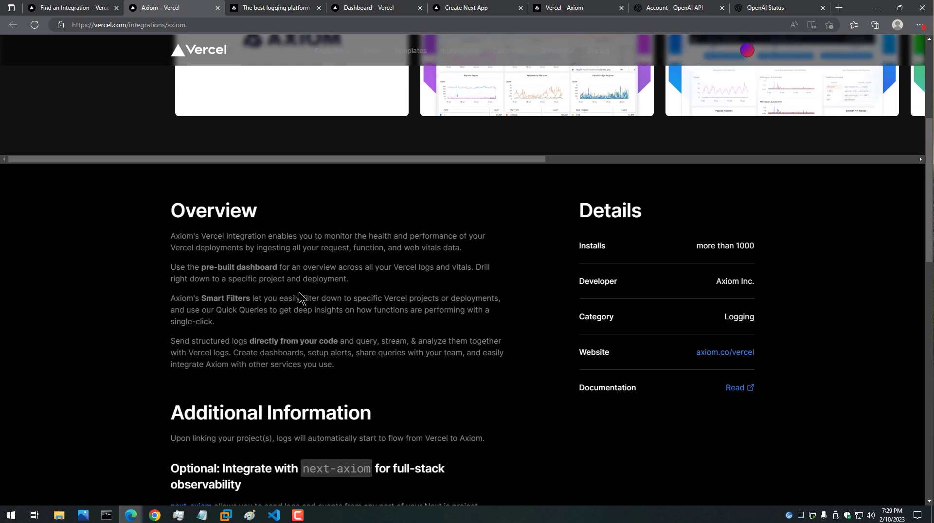
scroll(300, 297, "down", 1)
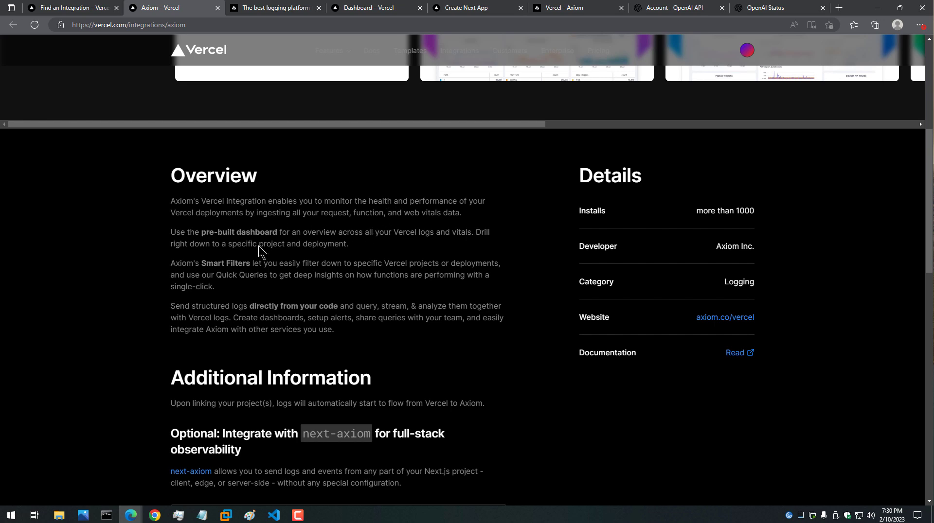
scroll(167, 292, "down", 5)
scroll(157, 297, "down", 1)
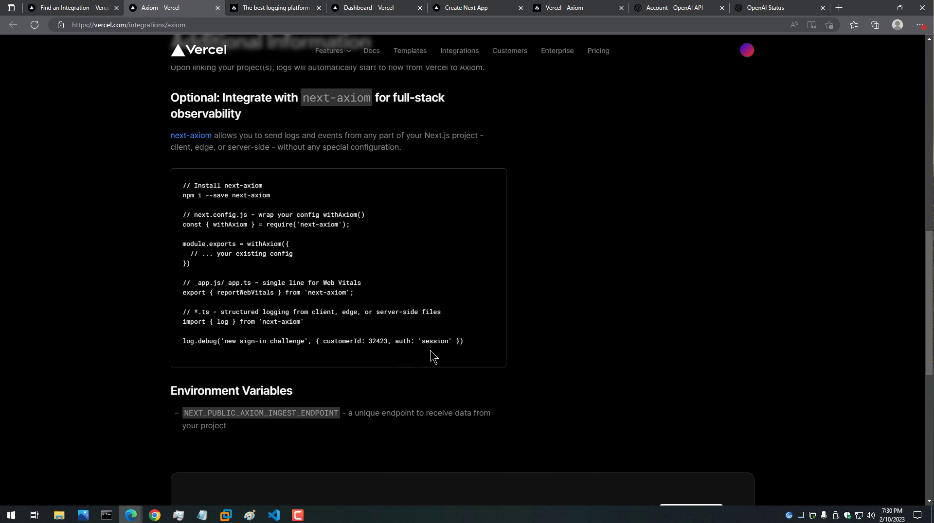
Step: Highlight the next-axiom setup code, enlarge the page to 110%, and review the code and the Environment Variables section
left_click_drag(461, 342, 170, 177)
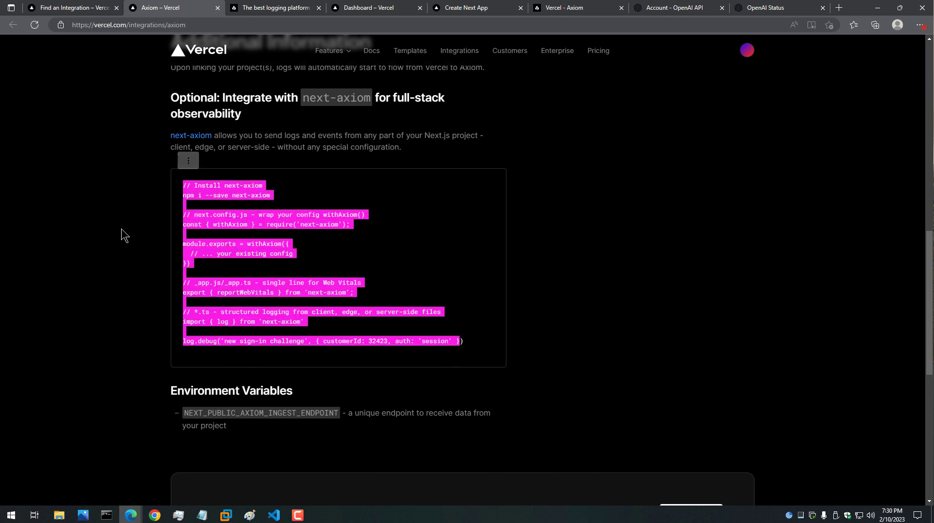
key("ctrl+plus")
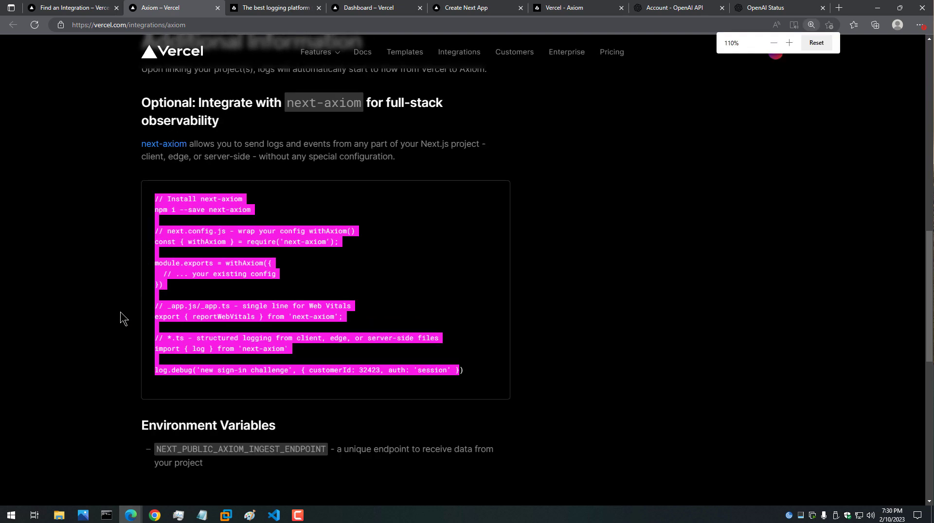
left_click(120, 314)
scroll(119, 311, "down", 5)
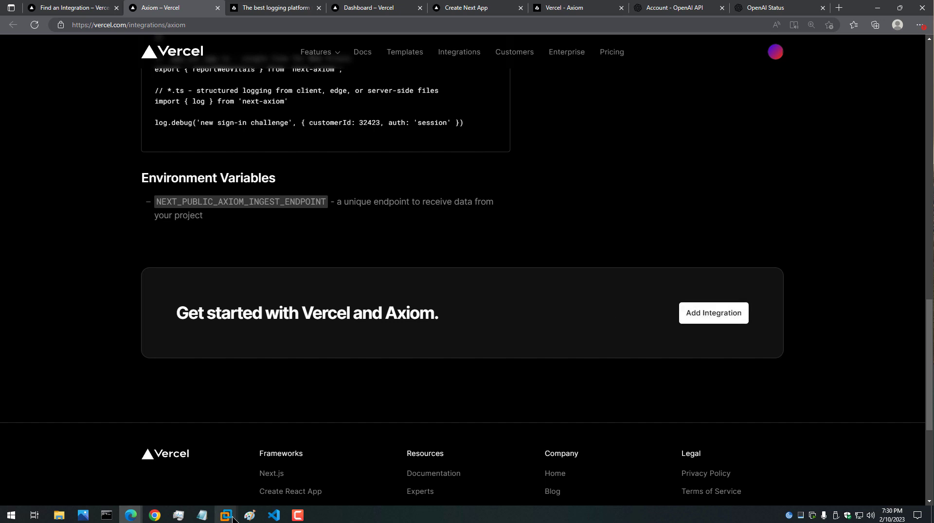
mouse_move(275, 518)
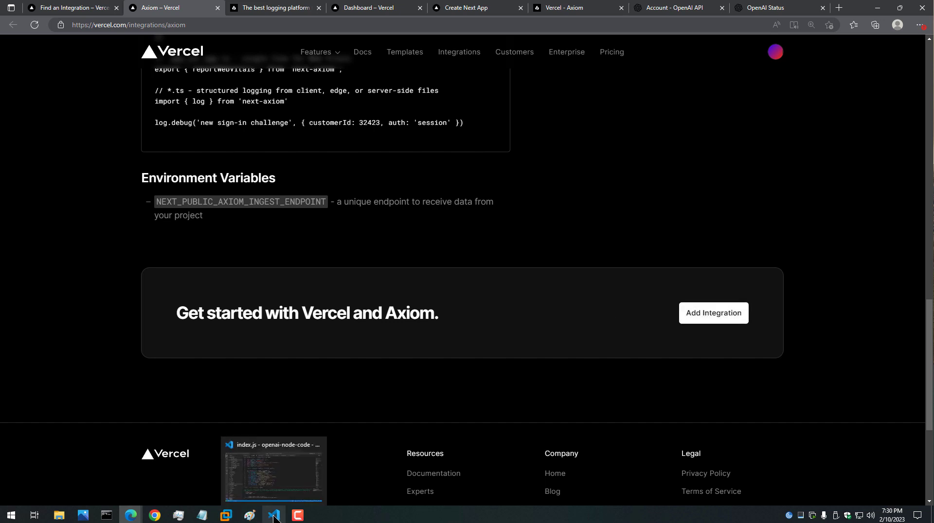
scroll(274, 515, "up", 3)
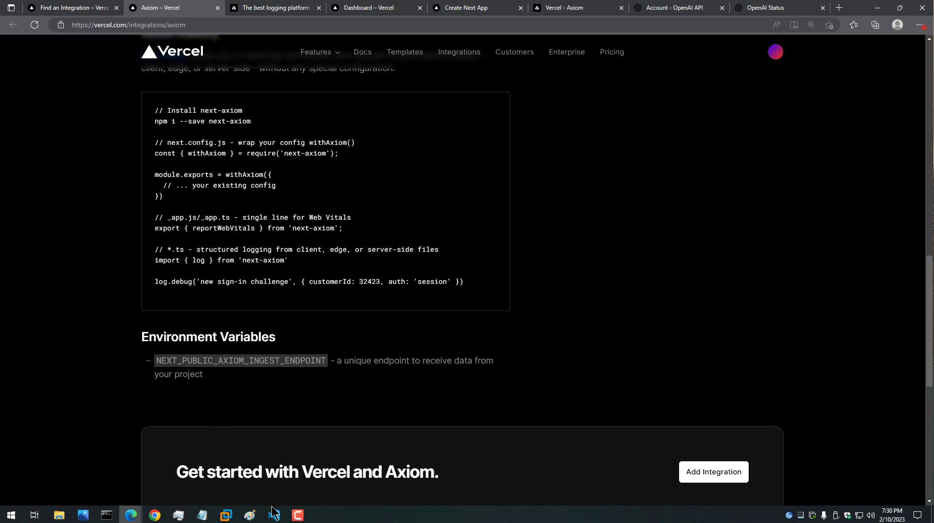
Step: Switch to Visual Studio Code and highlight the reportWebVitals export from next-axiom in _app.js
left_click(274, 515)
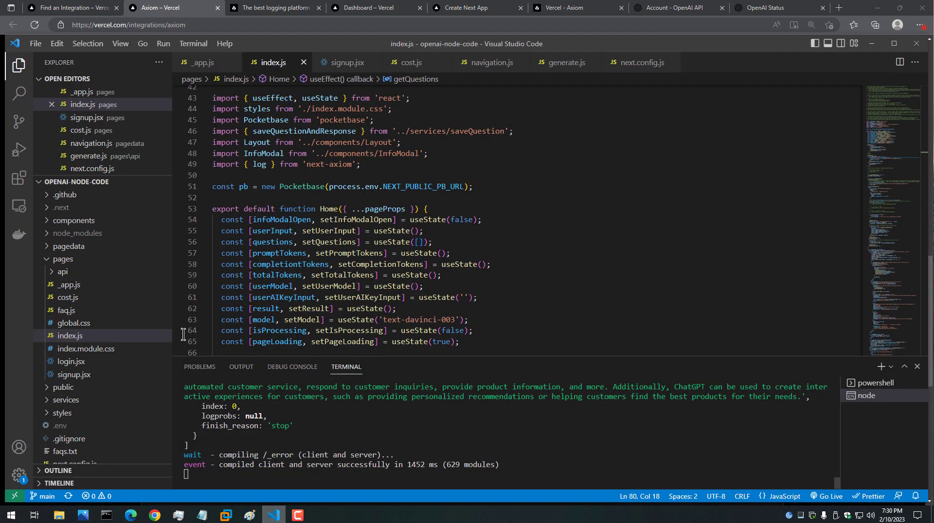
left_click(203, 64)
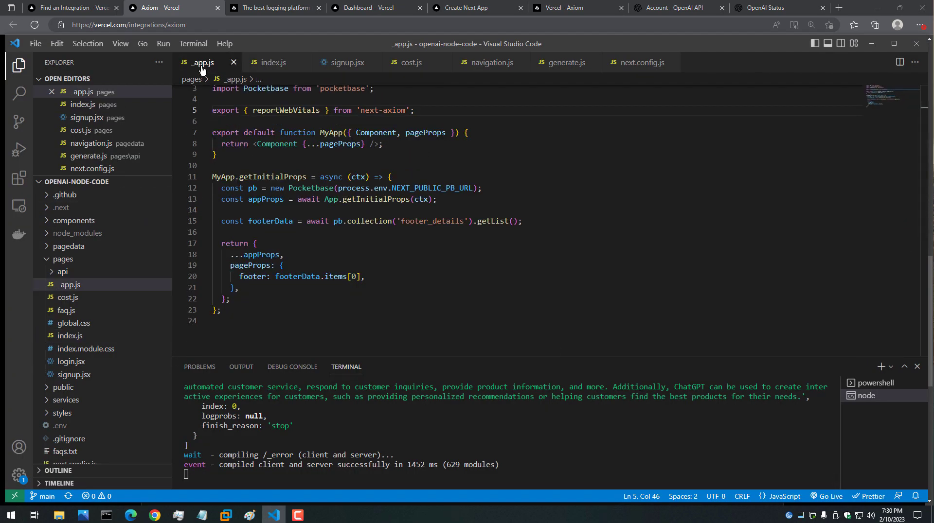
scroll(241, 123, "up", 1)
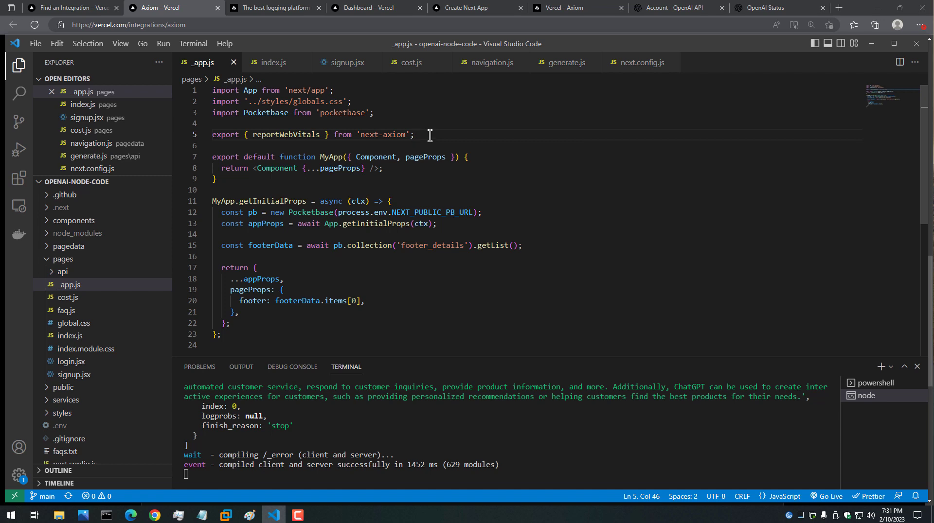
left_click_drag(430, 135, 193, 132)
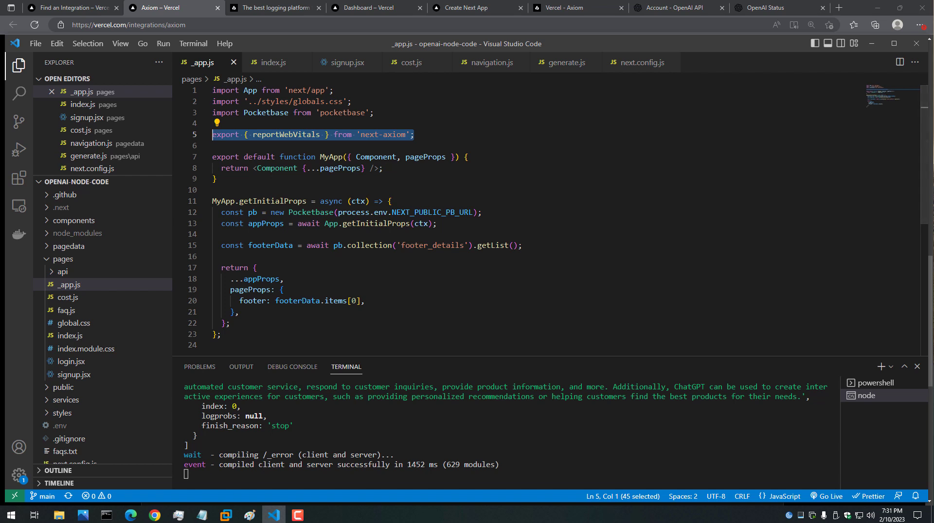
Step: Open next.config.js and highlight the line that wraps moduleExports in withAxiom
key("ctrl+Tab")
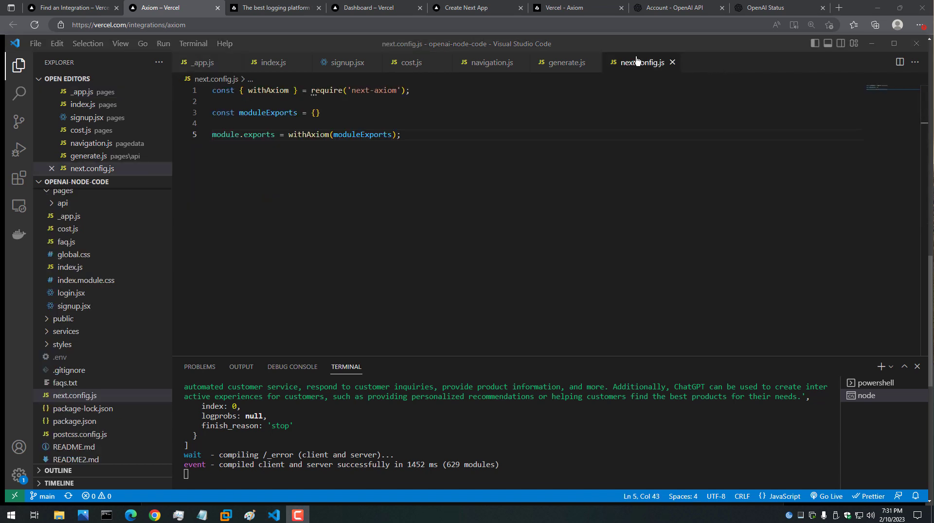
mouse_move(321, 137)
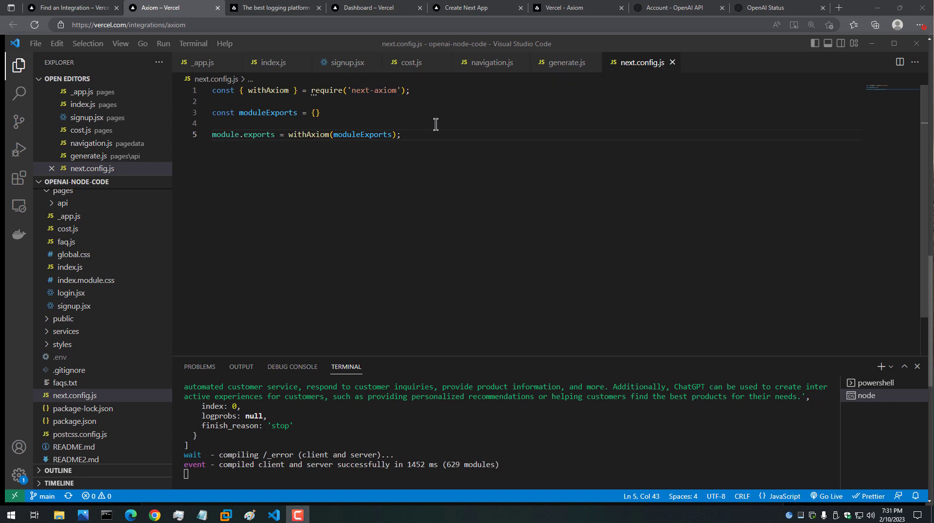
left_click_drag(435, 135, 203, 137)
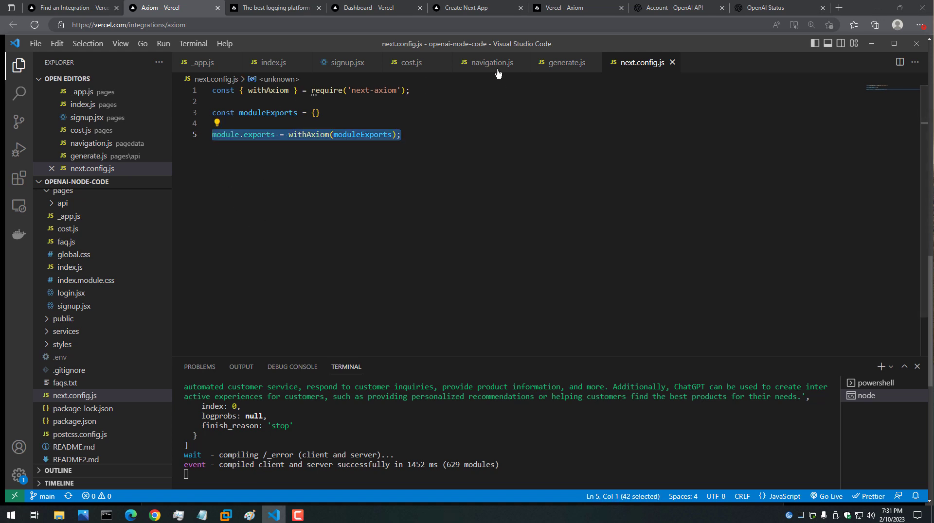
Step: Open index.js and highlight the line importing log from next-axiom
left_click(206, 67)
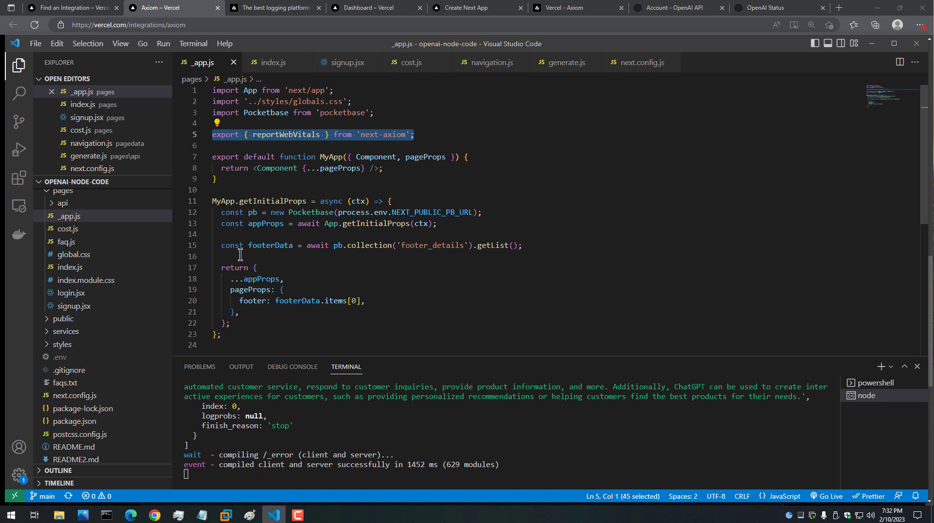
left_click(253, 63)
scroll(347, 188, "up", 2)
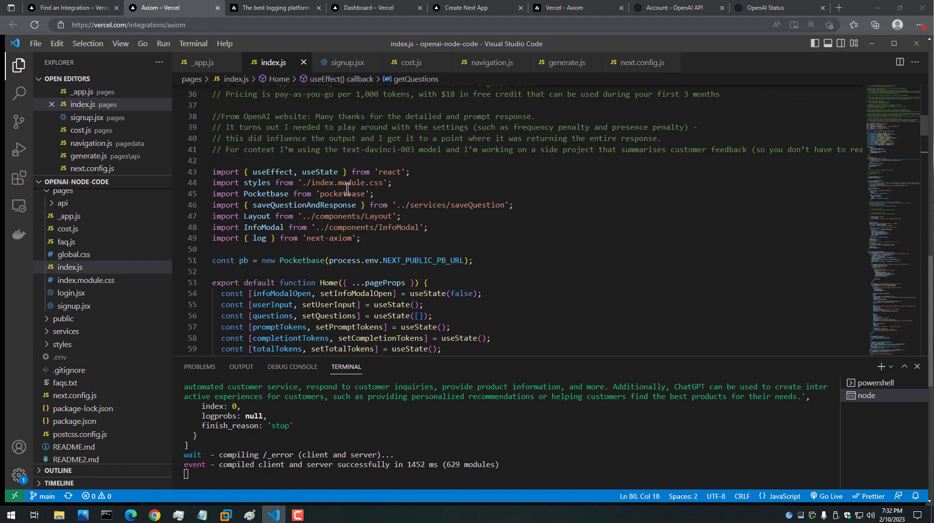
scroll(347, 188, "up", 2)
scroll(347, 189, "down", 5)
scroll(347, 189, "down", 1)
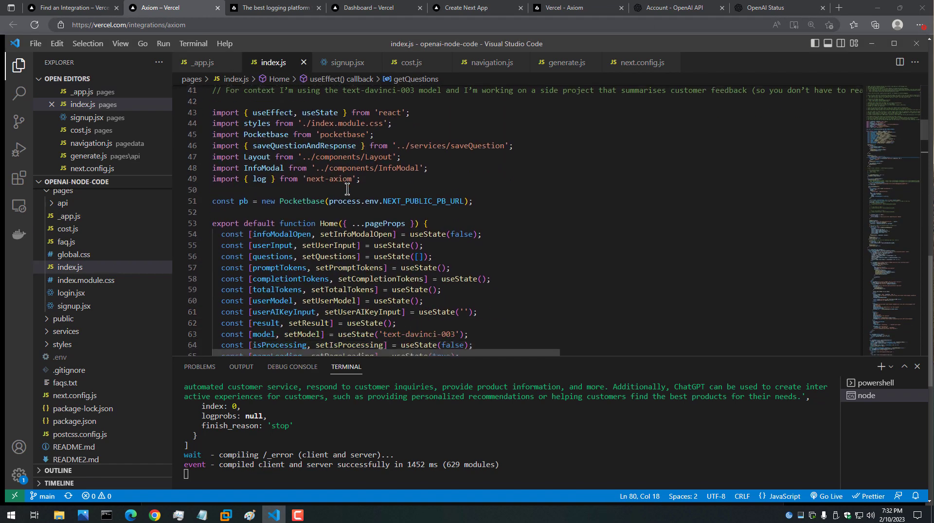
scroll(347, 189, "down", 1)
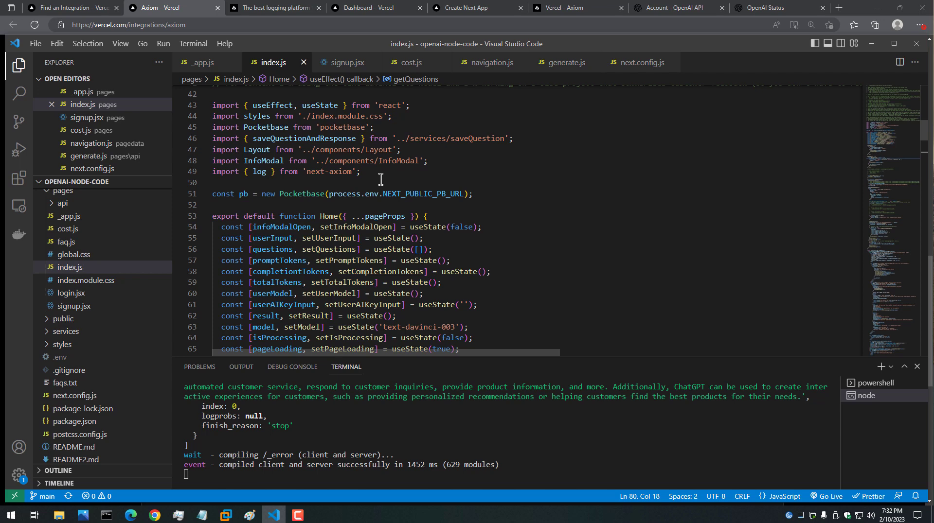
left_click(361, 171)
left_click(203, 175, "shift")
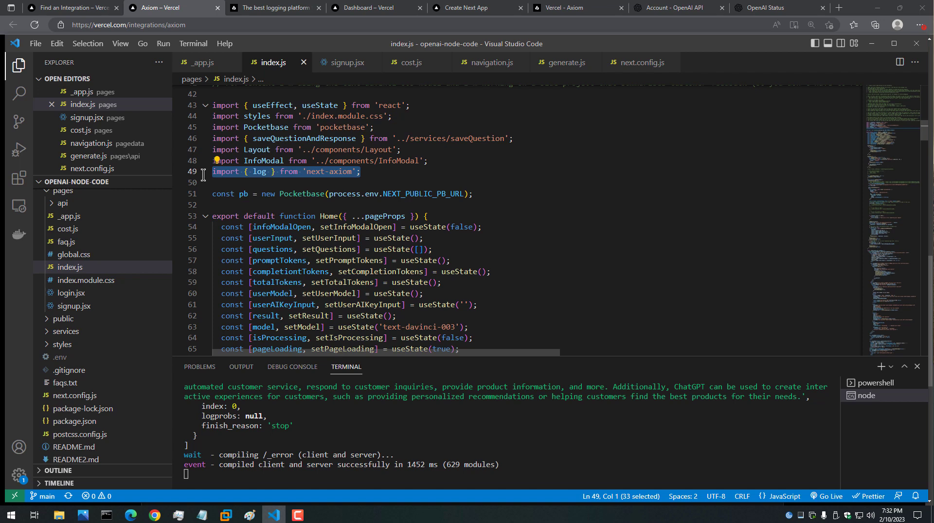
Step: Find the log.debug call inside getQuestions in index.js and examine its message and userId argument
scroll(306, 201, "down", 3)
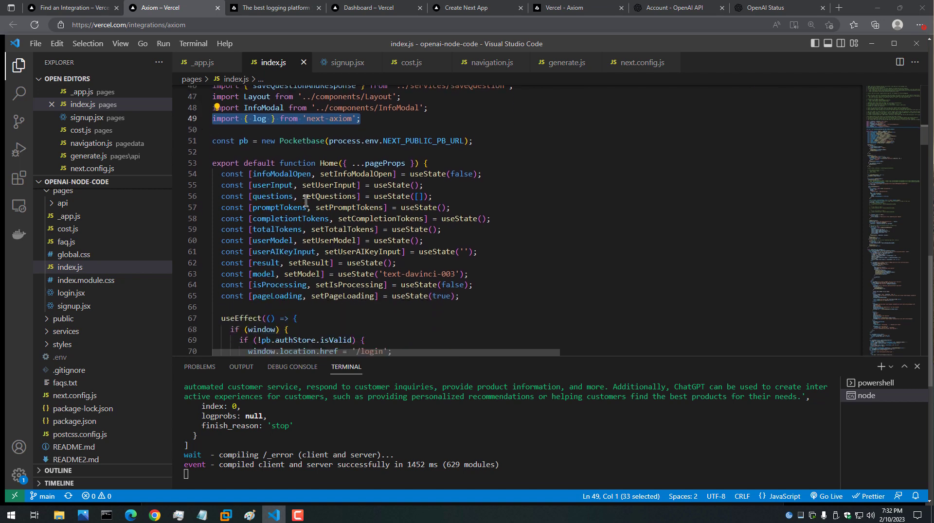
scroll(306, 201, "down", 3)
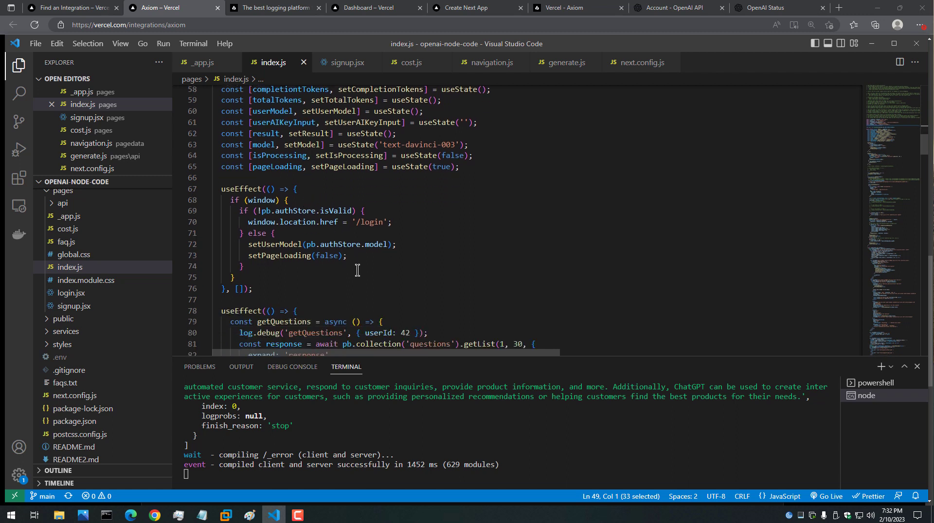
scroll(355, 268, "down", 3)
scroll(358, 271, "down", 1)
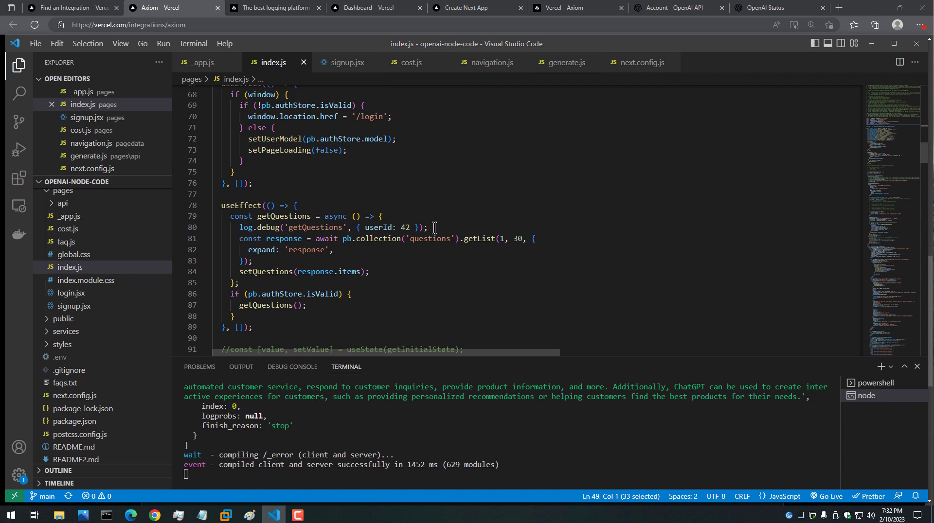
left_click_drag(428, 228, 217, 228)
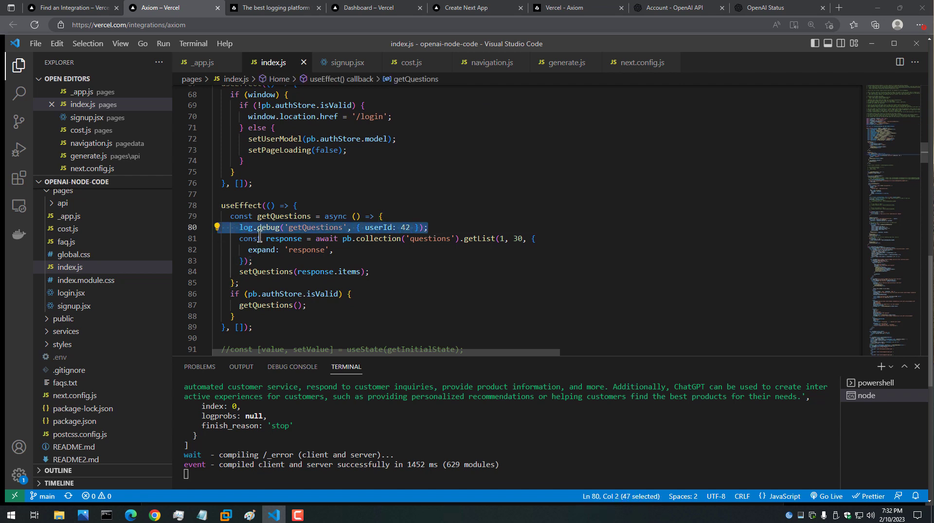
mouse_move(261, 231)
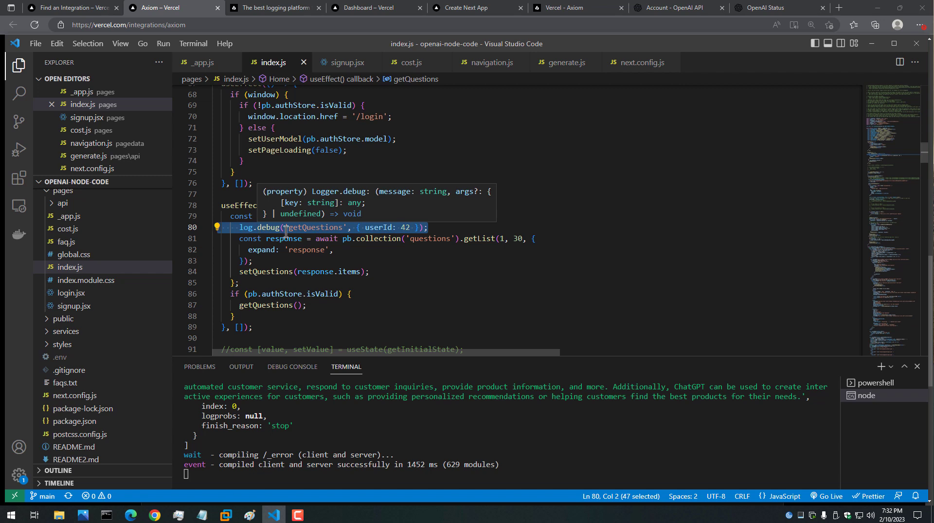
left_click(310, 228)
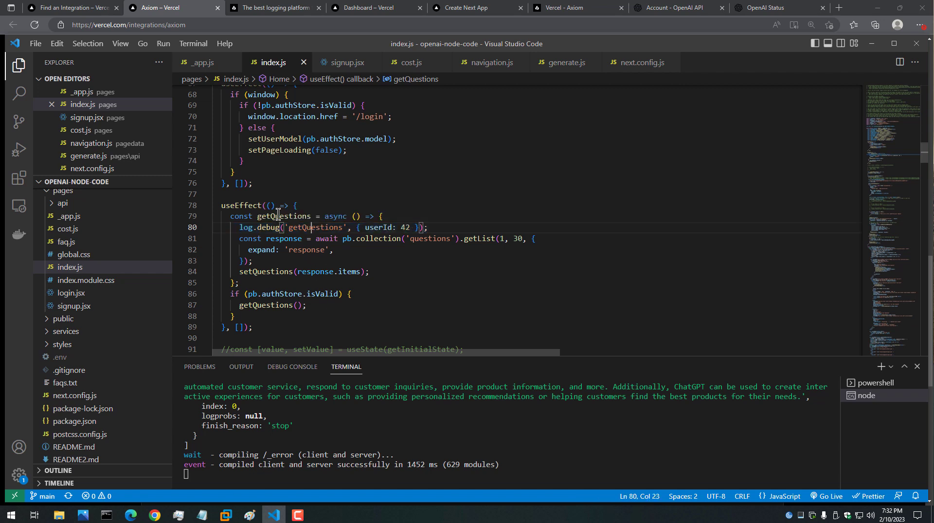
mouse_move(278, 215)
mouse_move(375, 226)
Step: Minimise the code editor to return to the Axiom integration page in Edge, and highlight the next-axiom setup code again
left_click(871, 45)
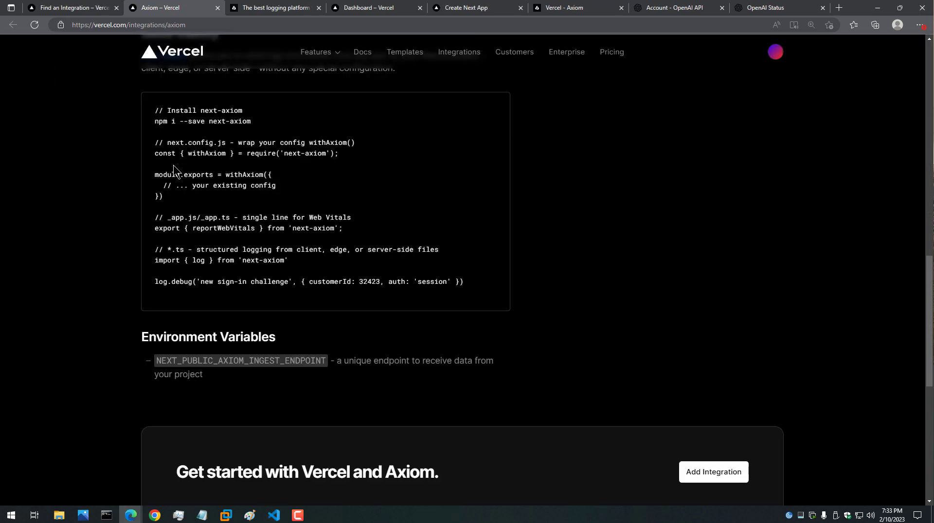
left_click_drag(155, 108, 462, 294)
left_click(97, 202)
scroll(126, 171, "up", 2)
Step: Go to Axiom's Vercel page on axiom.co and open its Pricing page in a new tab
left_click(248, 11)
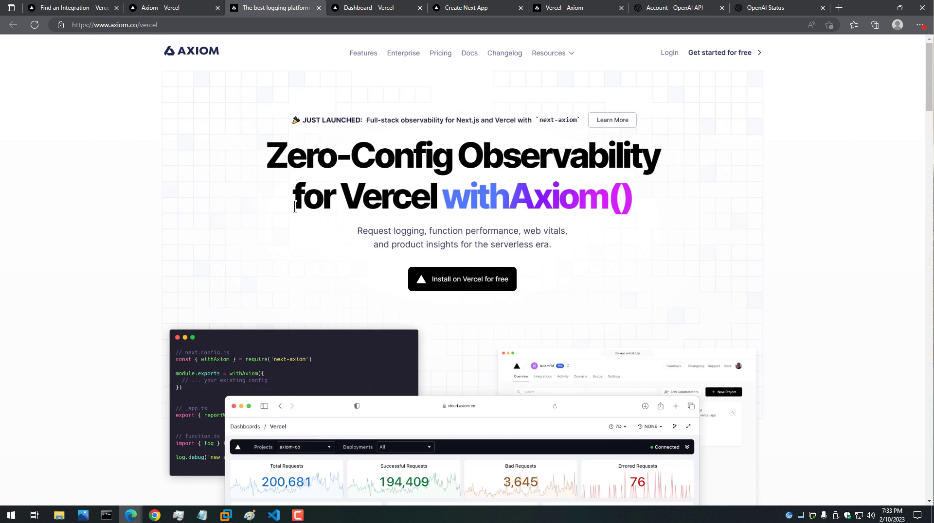
right_click(440, 58)
key("Escape")
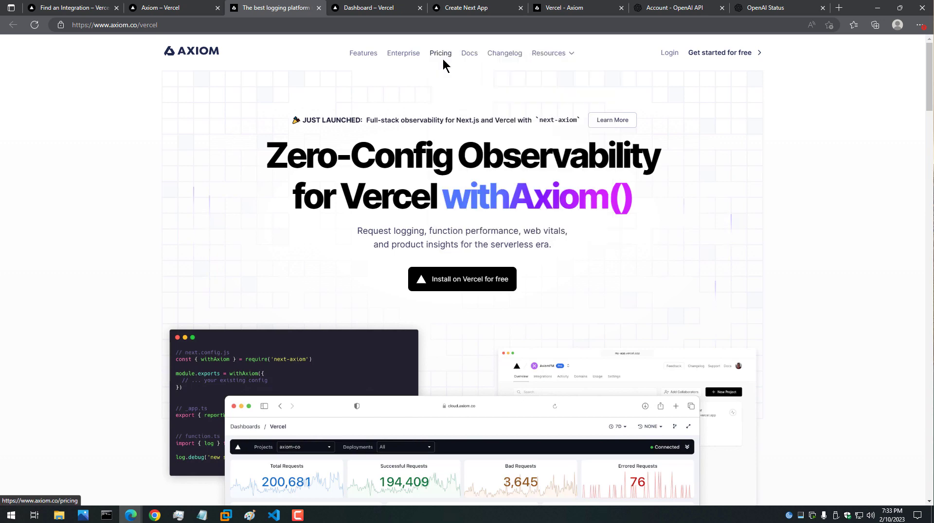
middle_click(444, 61)
key("ctrl+Tab")
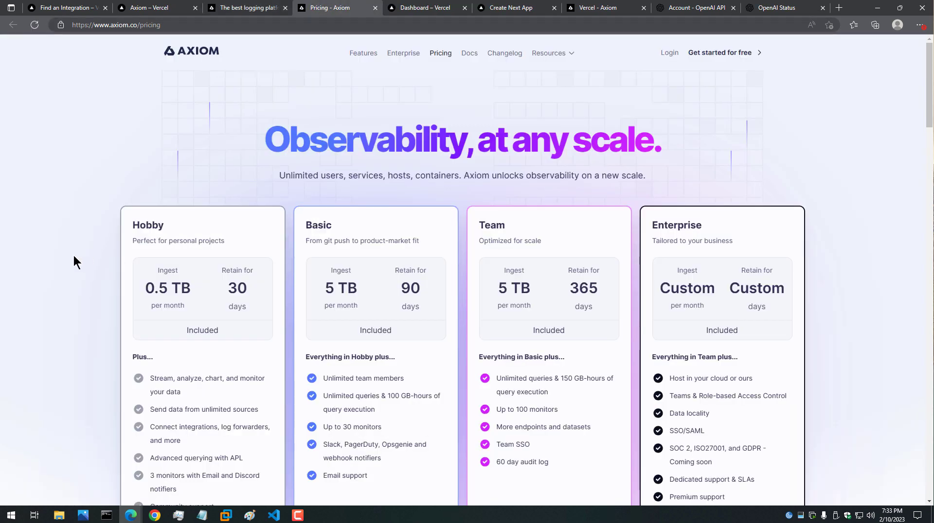
Step: Review the Hobby, Basic, Team and Enterprise plans, their feature comparison tables and the FAQ on Axiom's pricing page
scroll(82, 254, "down", 2)
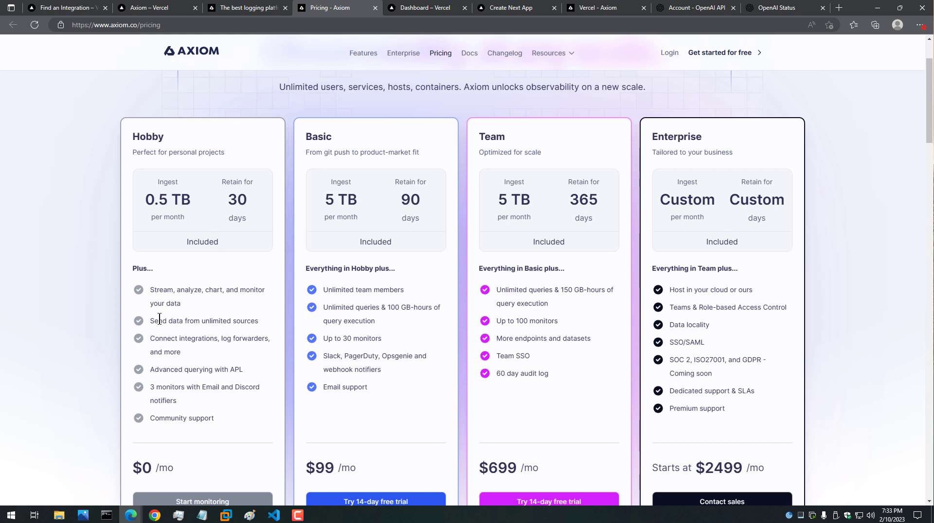
scroll(160, 318, "down", 3)
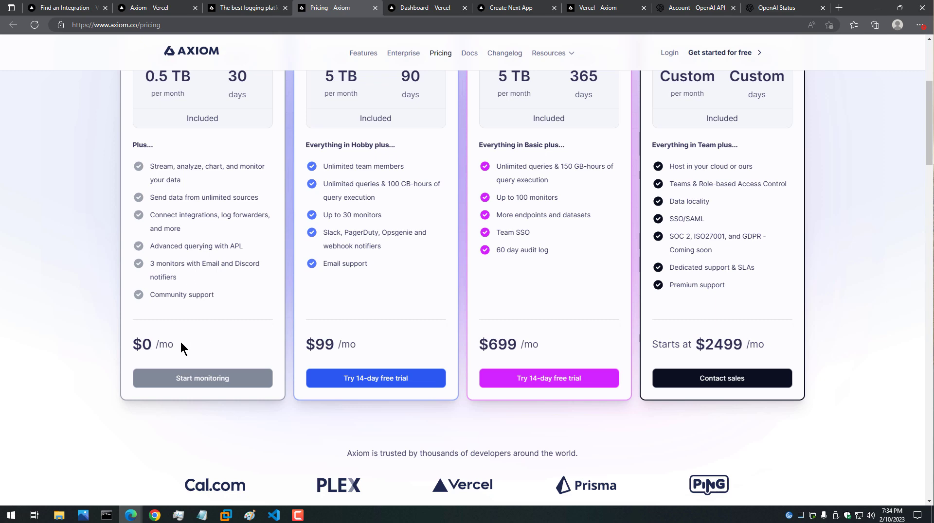
scroll(180, 343, "down", 4)
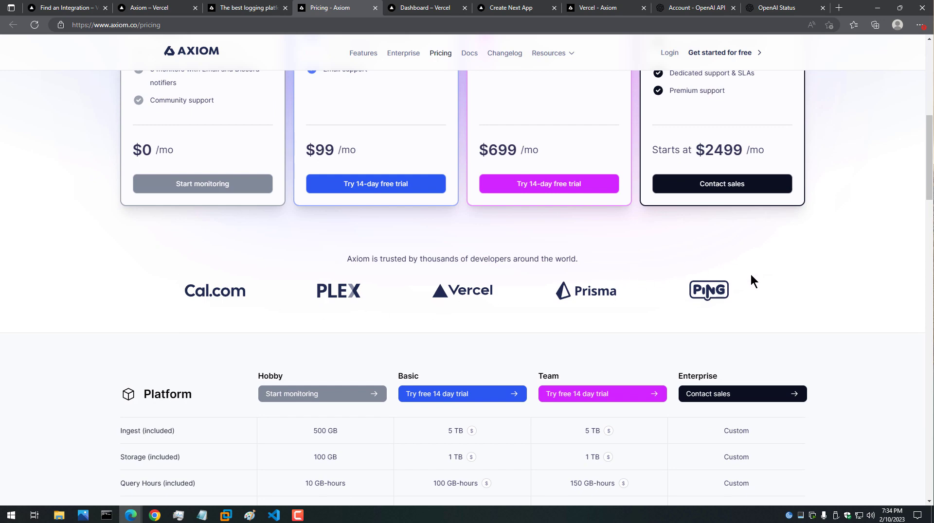
scroll(487, 316, "down", 6)
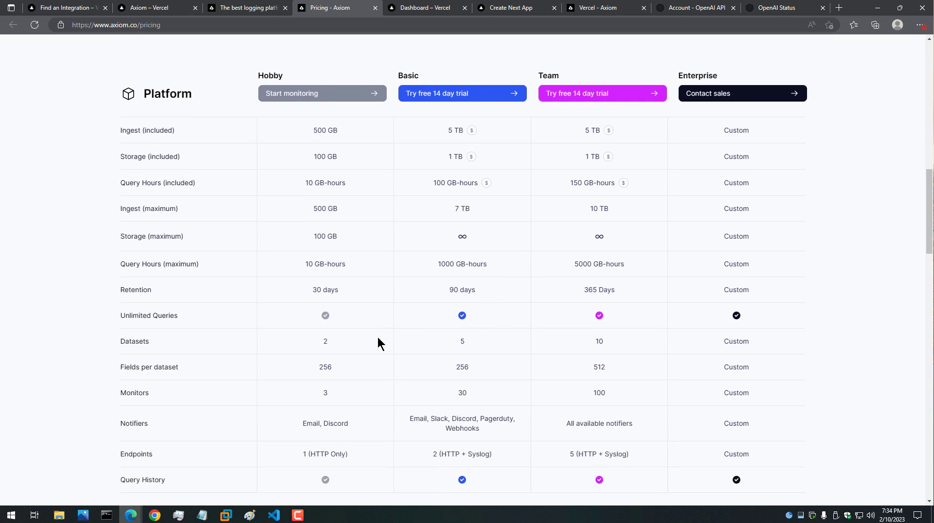
scroll(378, 338, "down", 1)
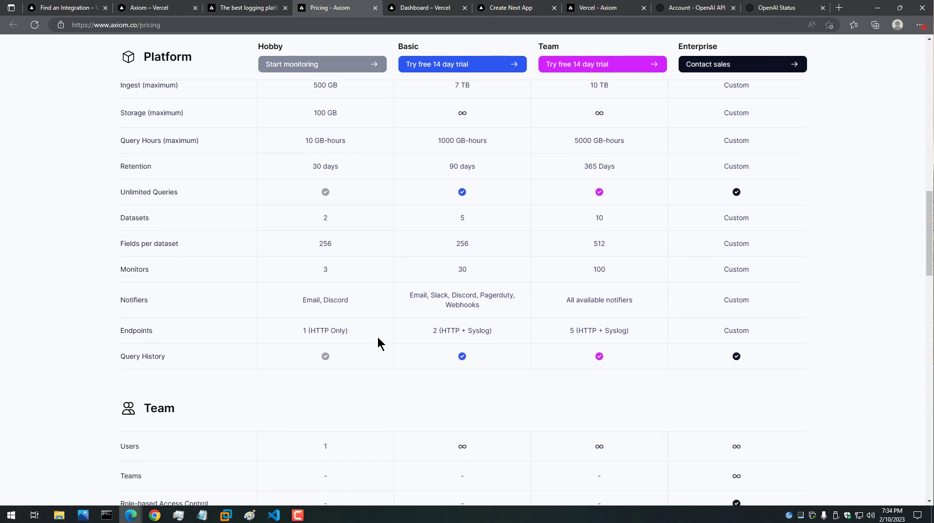
scroll(378, 337, "down", 3)
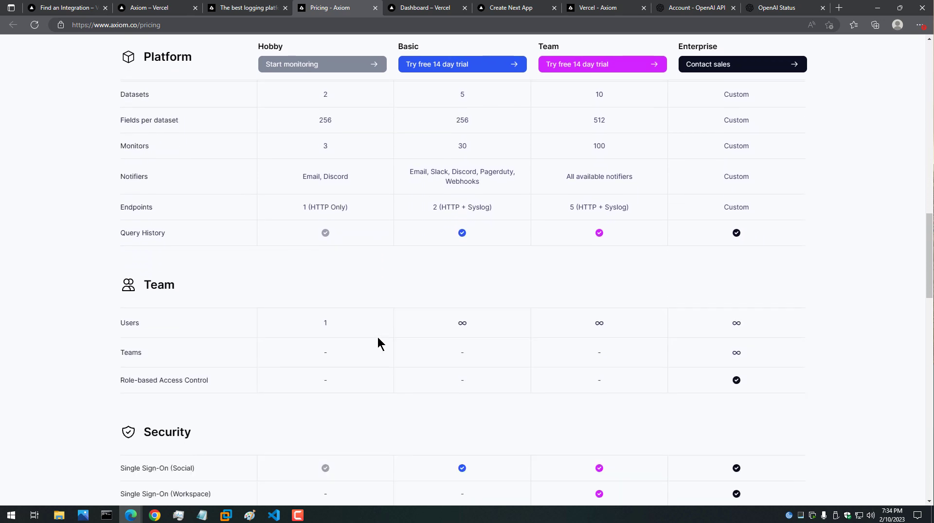
scroll(378, 337, "down", 3)
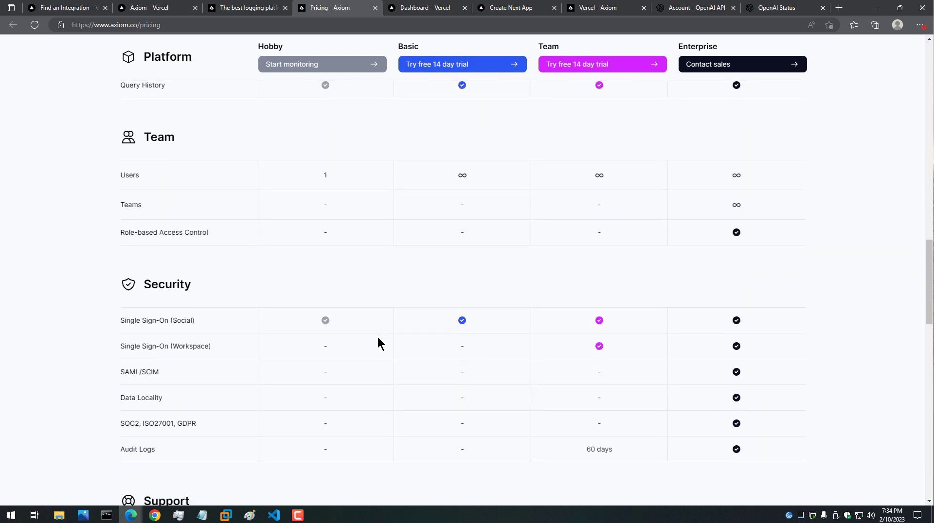
scroll(377, 337, "down", 6)
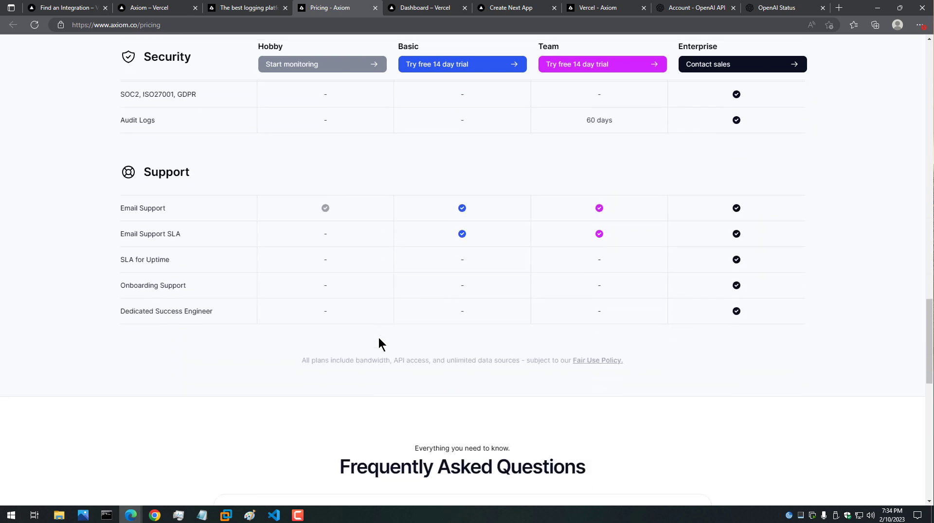
scroll(379, 338, "down", 6)
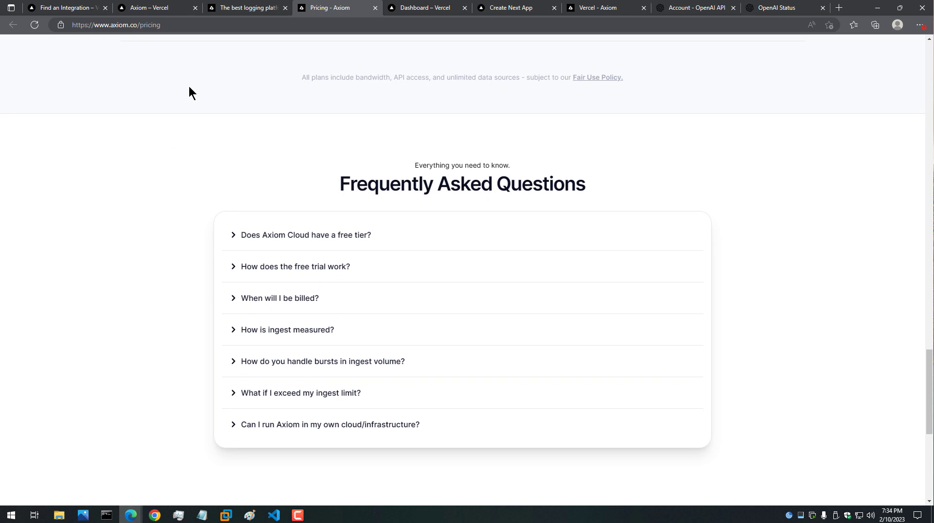
Step: Return to the Axiom integration page in the Vercel dashboard and look over its Overview and Additional Information sections
left_click(411, 9)
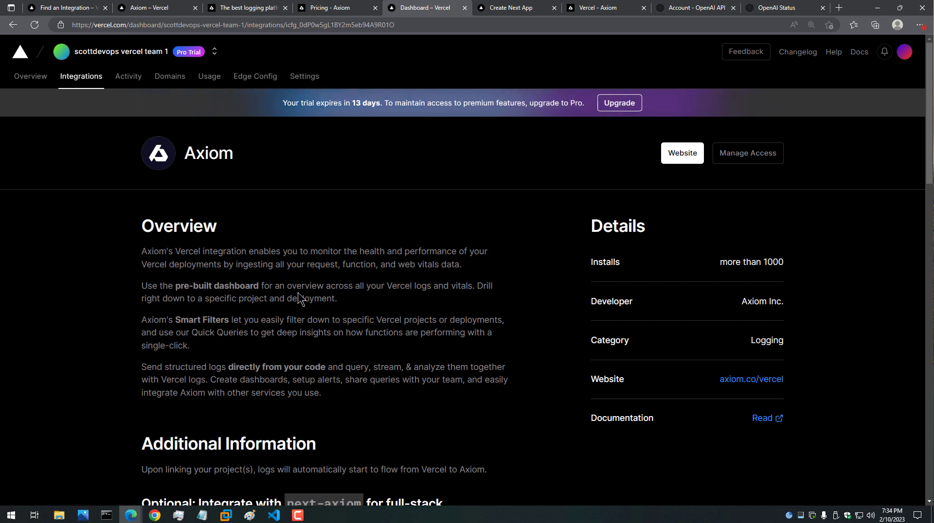
scroll(298, 293, "down", 2)
scroll(299, 294, "down", 3)
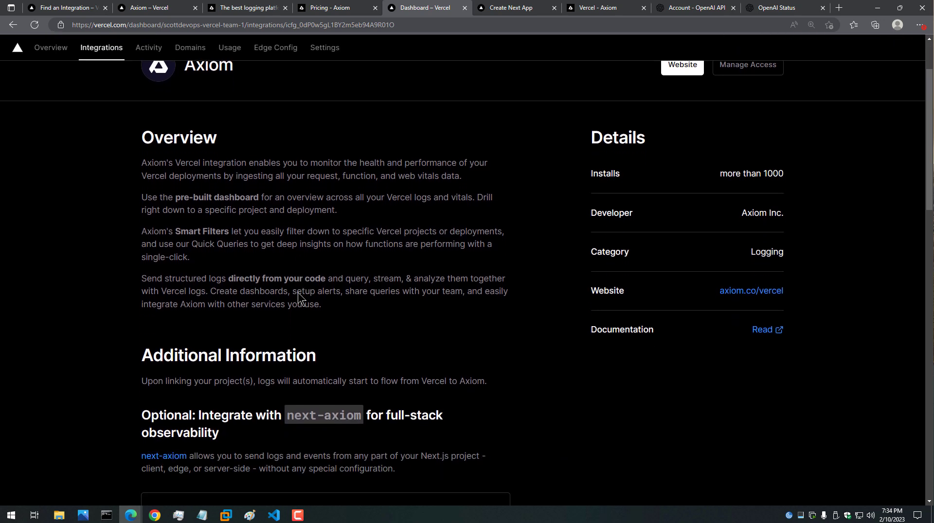
scroll(297, 293, "up", 4)
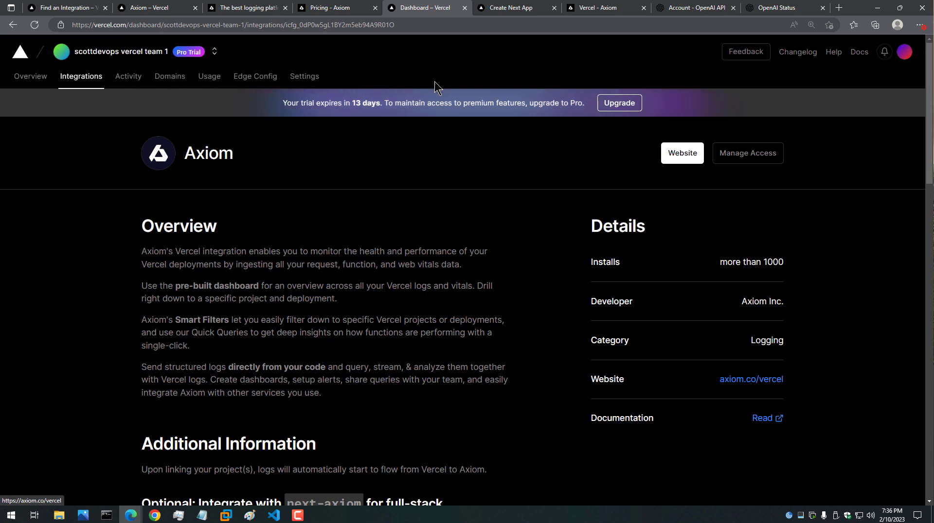
Step: Reload the deployed Next.js site twice to generate requests, checking Axiom's Vercel dashboard after each reload
left_click(492, 9)
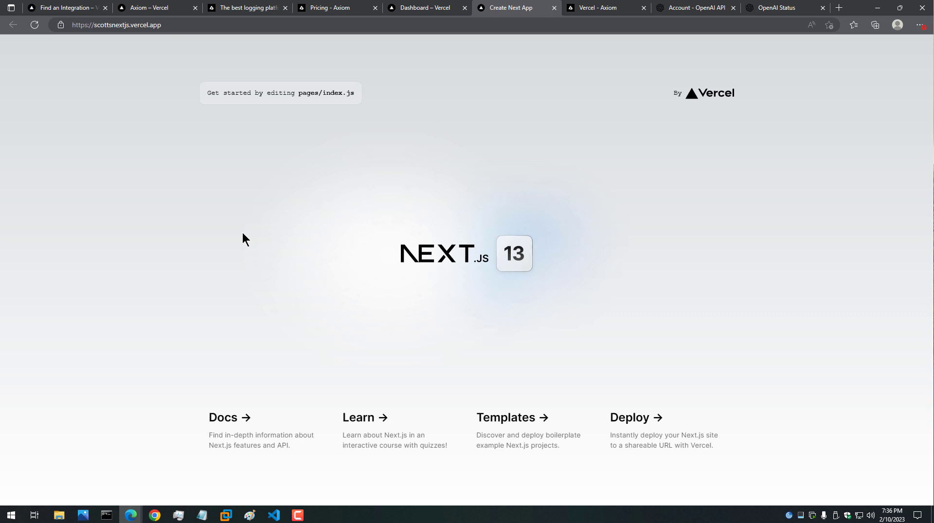
left_click(30, 26)
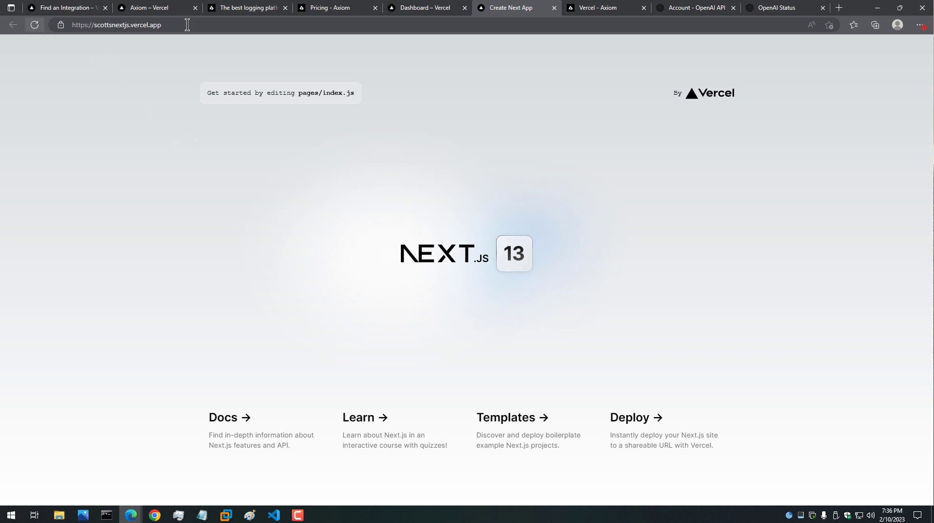
left_click(595, 7)
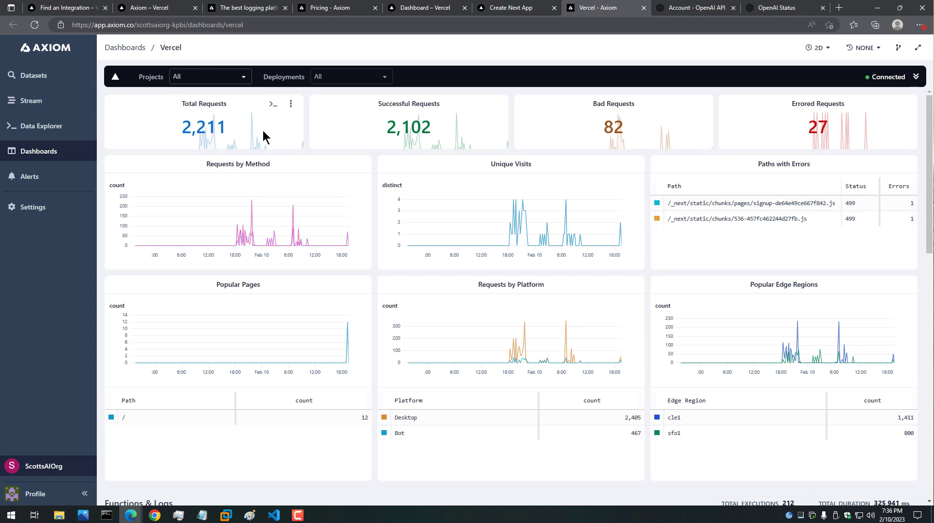
left_click(510, 13)
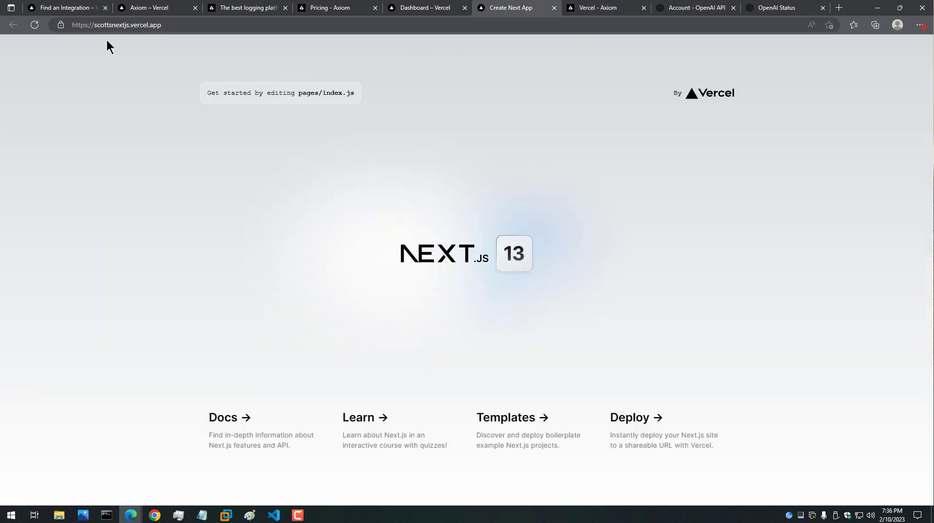
left_click(35, 25)
left_click(577, 7)
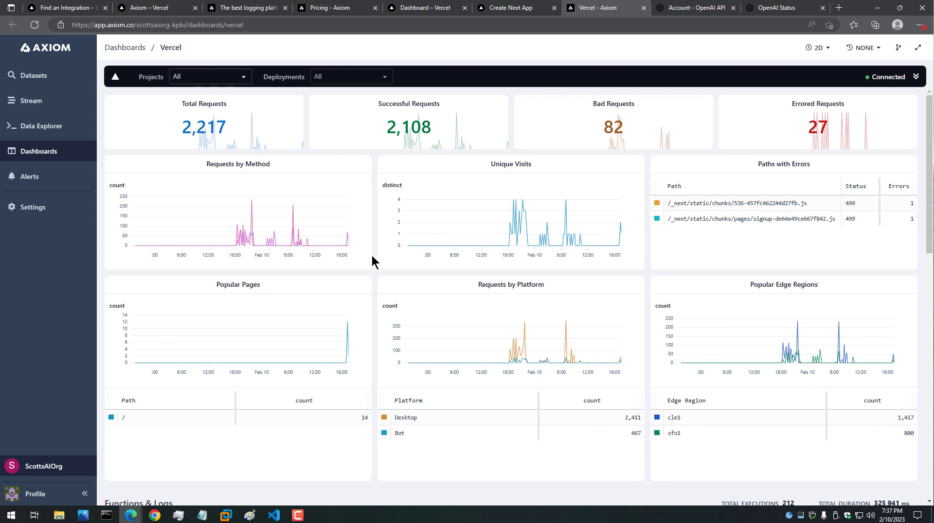
Step: Examine the Functions & Logs section of the Vercel dashboard in Axiom, including Function Requests, Function Cache Performance and Routes with Errors
scroll(372, 256, "down", 2)
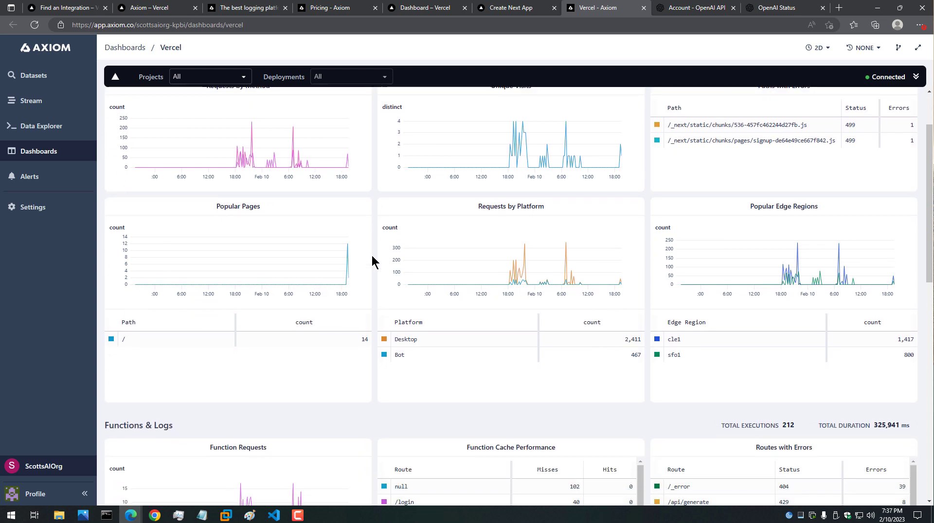
scroll(372, 255, "down", 4)
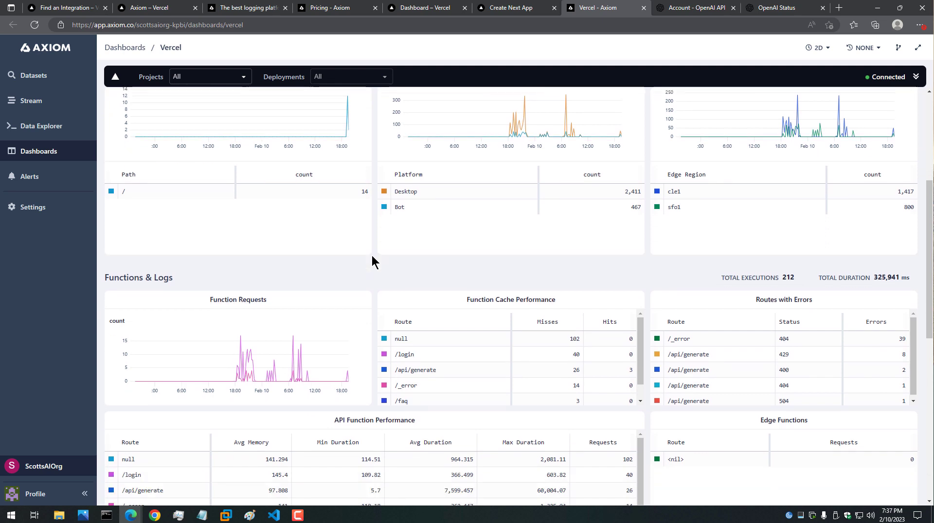
mouse_move(342, 237)
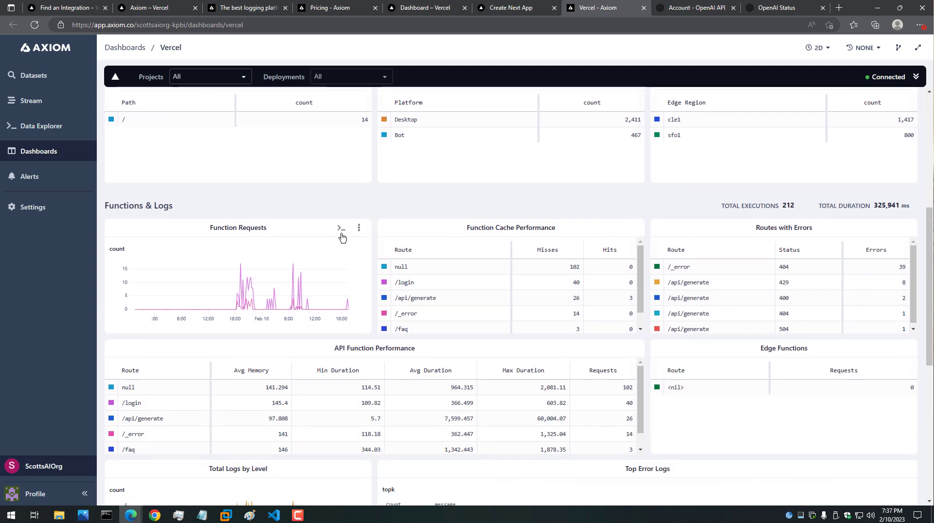
mouse_move(451, 231)
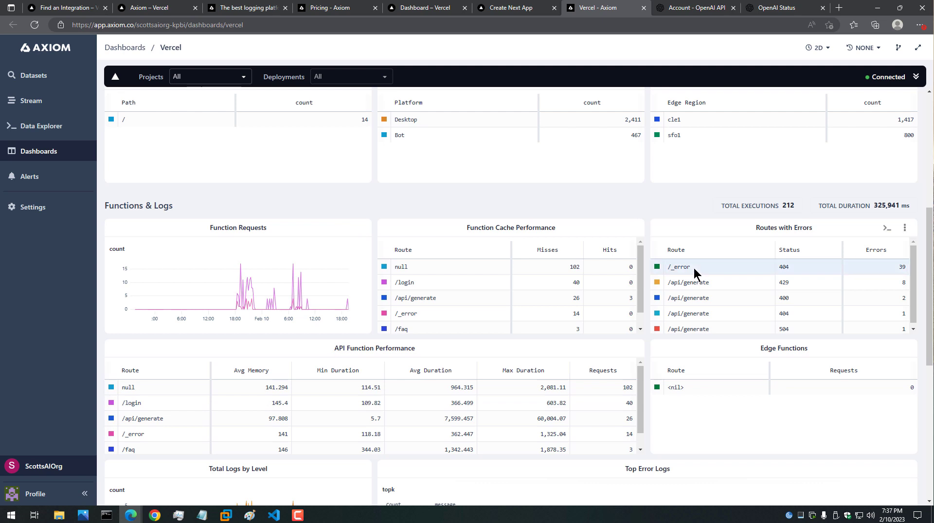
scroll(694, 273, "down", 1)
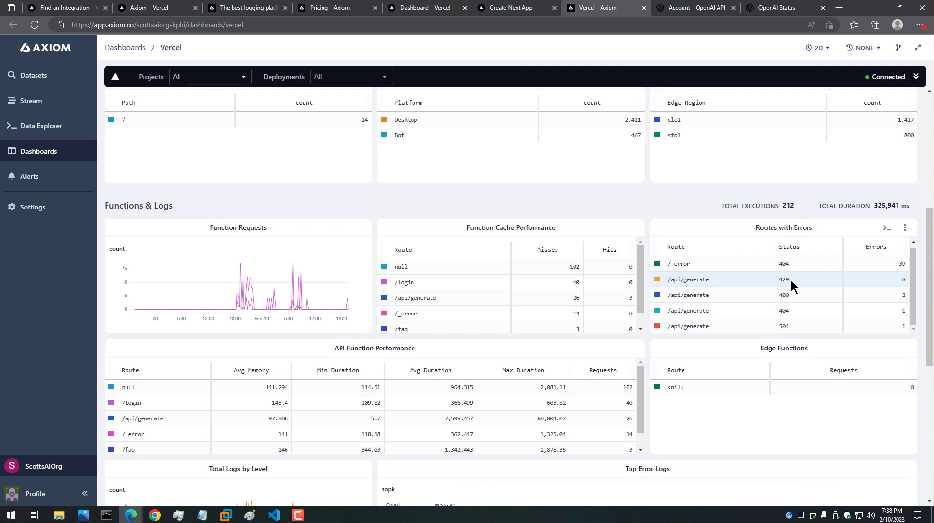
scroll(791, 282, "up", 1)
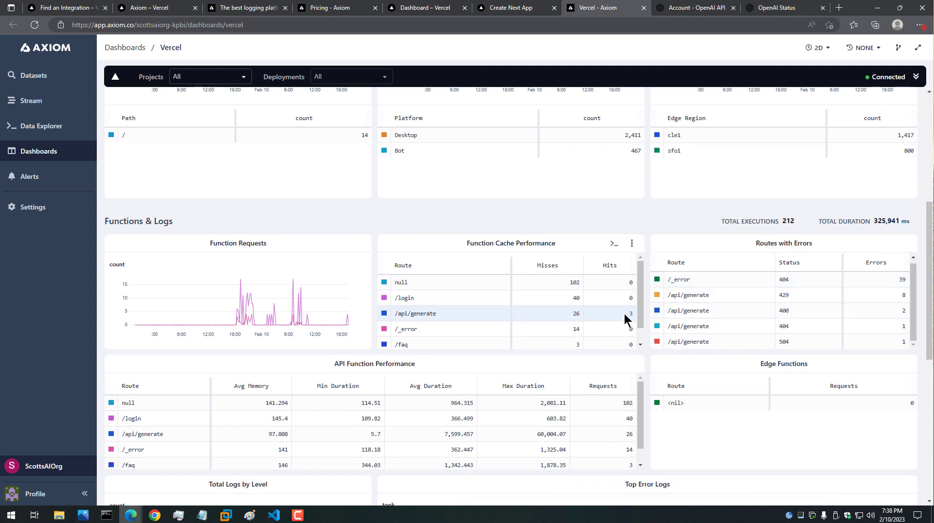
scroll(626, 320, "down", 1)
scroll(626, 319, "up", 1)
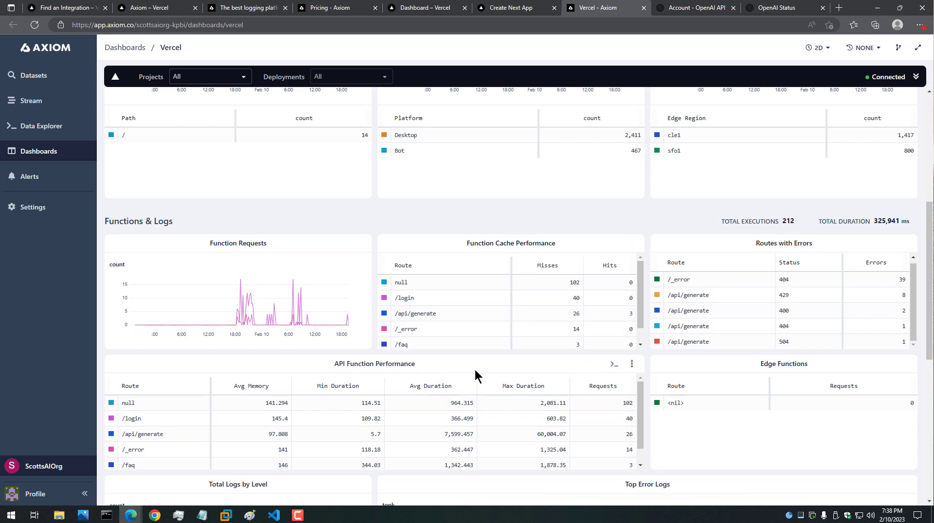
Step: Examine the Top Error Logs messages and the Web Vitals charts in Axiom's Vercel dashboard
scroll(475, 370, "down", 3)
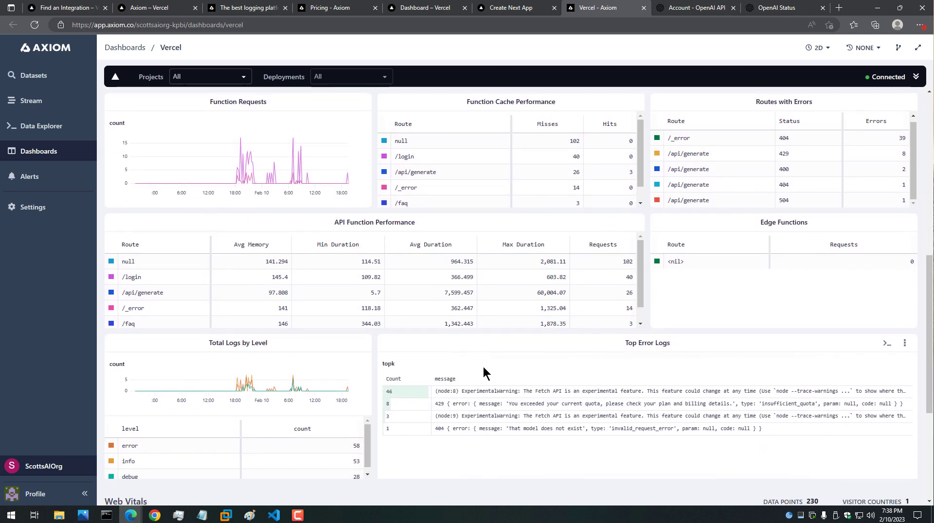
scroll(484, 373, "down", 1)
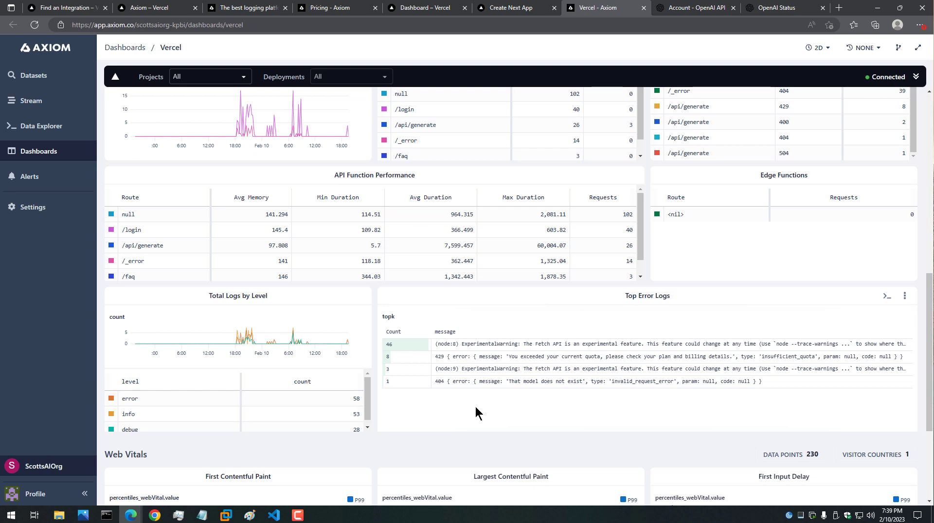
scroll(475, 407, "down", 3)
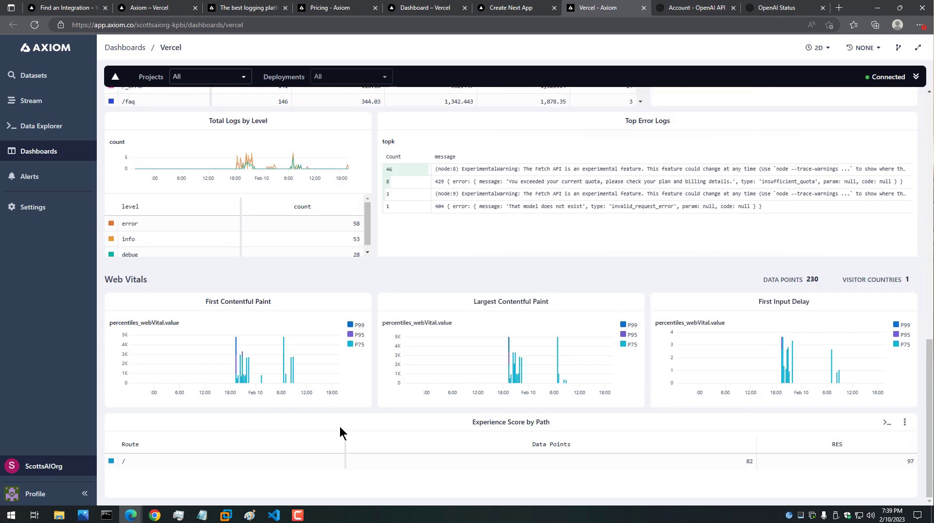
mouse_move(250, 371)
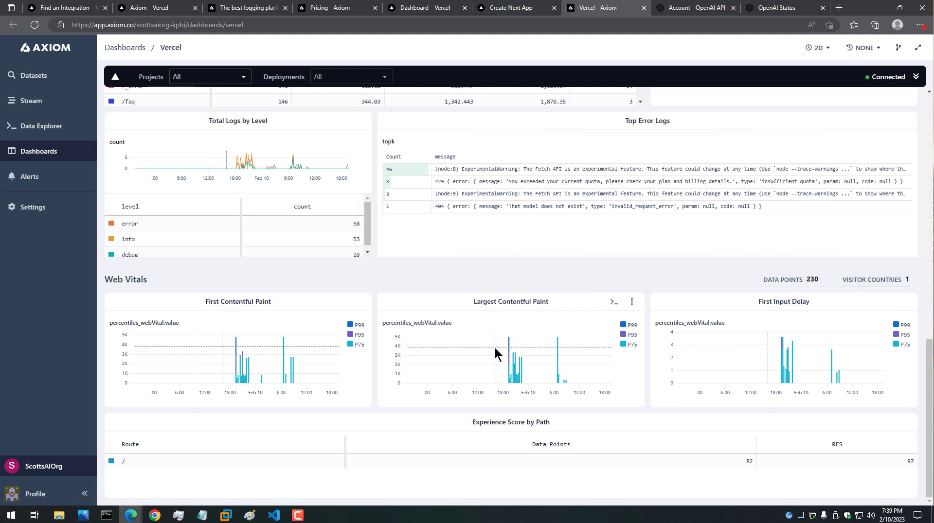
Step: Check the options of the dashboard's Projects filter, and expand the integration status details to highlight the Web Vitals Monitoring label
scroll(346, 354, "up", 1)
scroll(345, 354, "up", 4)
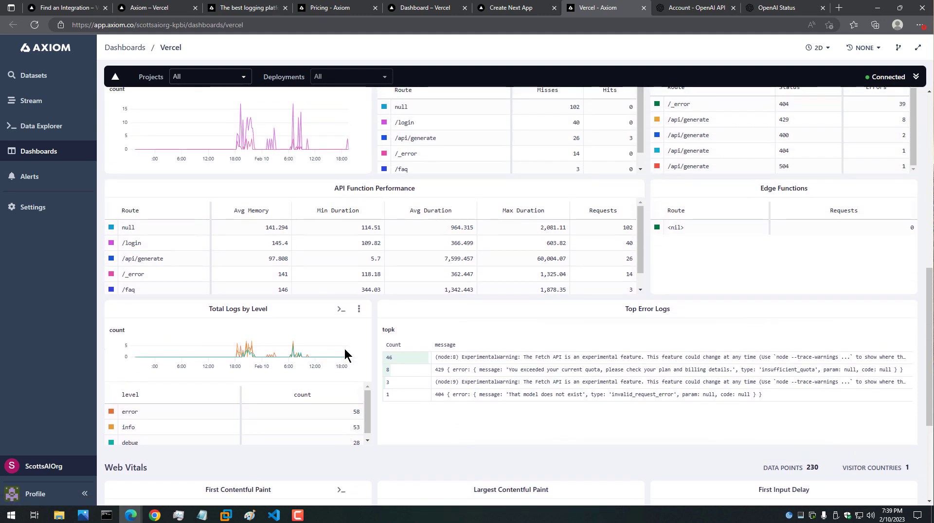
scroll(346, 354, "up", 5)
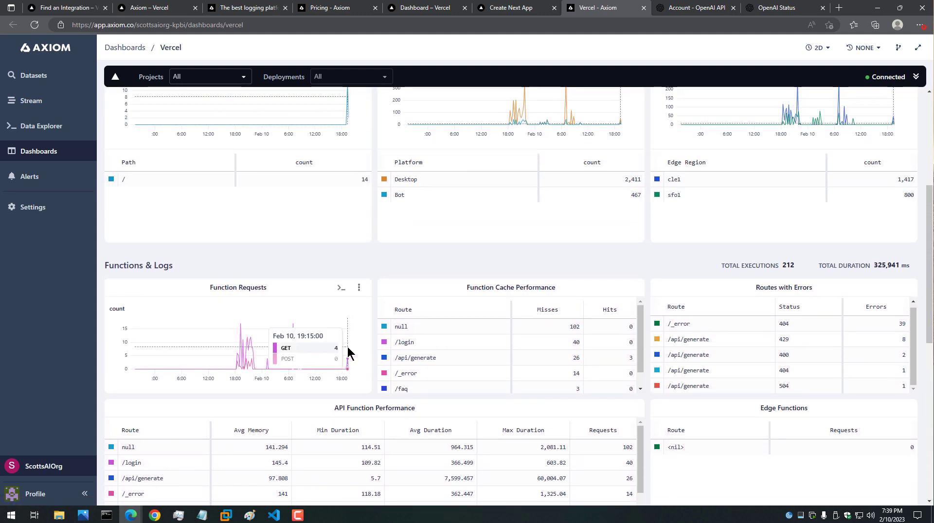
scroll(375, 323, "up", 6)
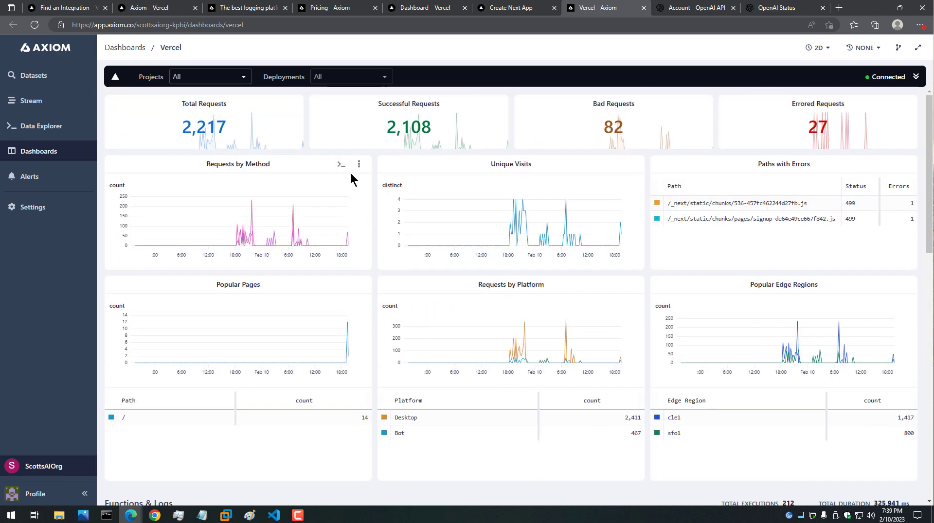
left_click(243, 79)
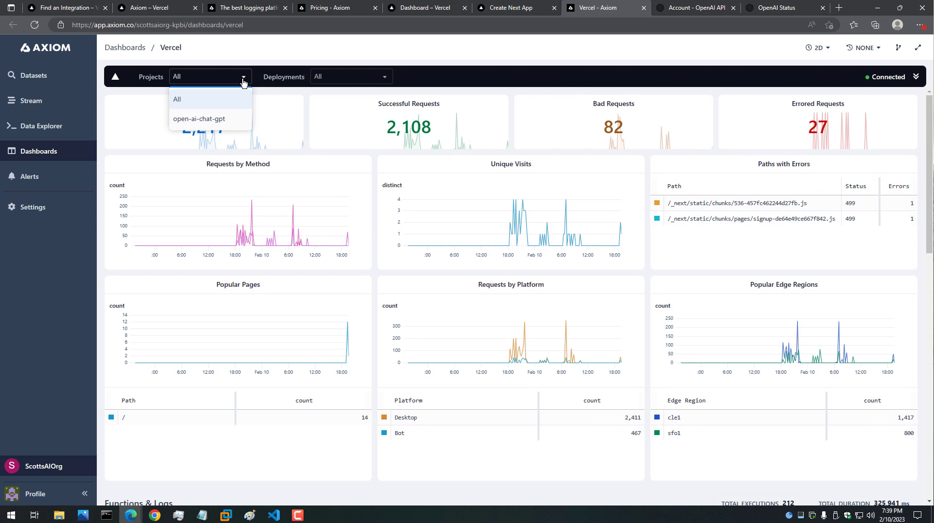
left_click(243, 79)
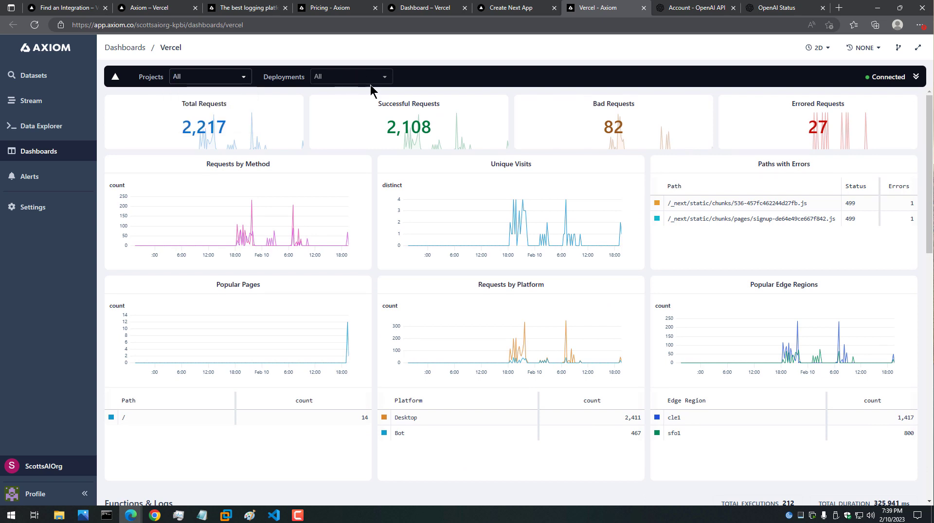
left_click(917, 78)
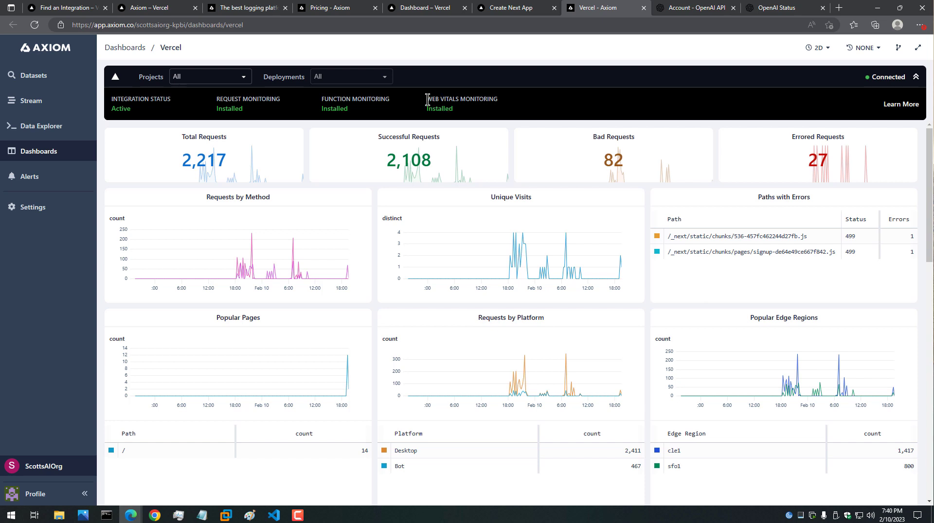
left_click_drag(428, 100, 499, 100)
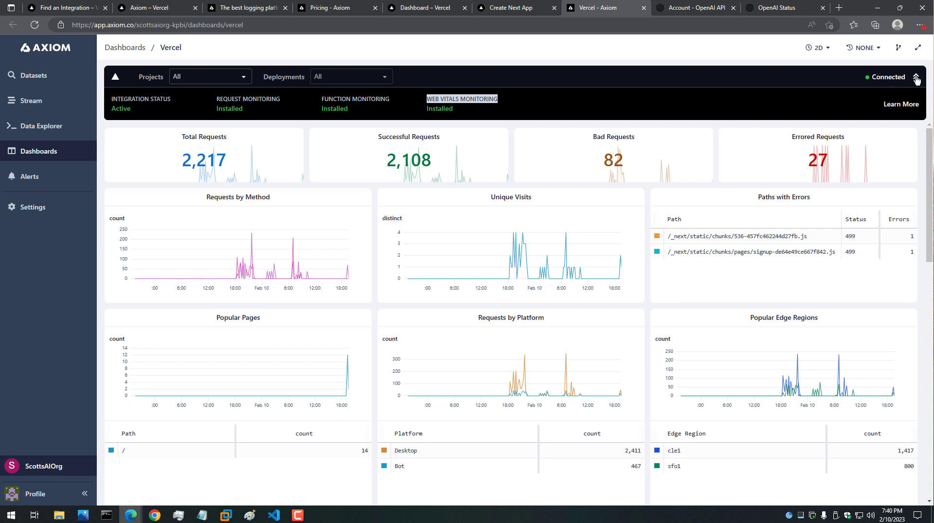
Step: Open the documentation on Axiom's Vercel integration and highlight the paragraph about monitoring requests, functions and web vitals
left_click(901, 104)
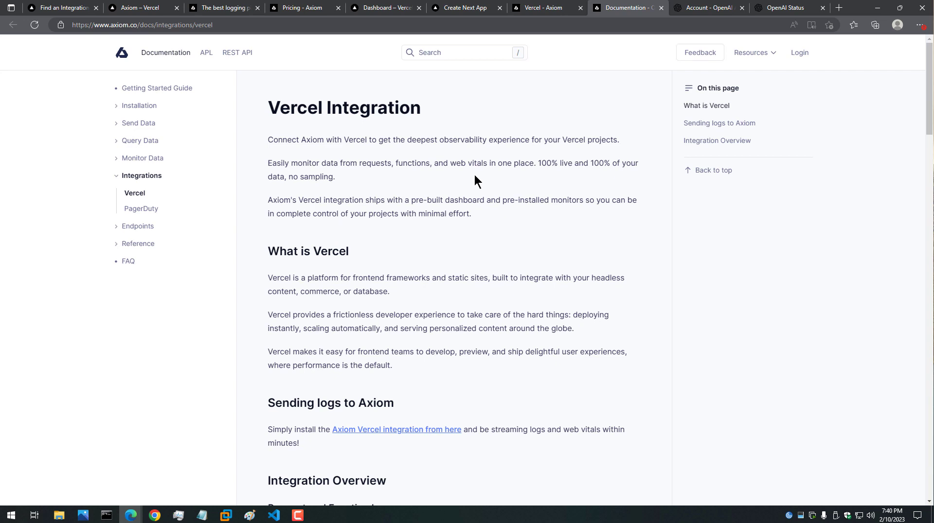
left_click(167, 25)
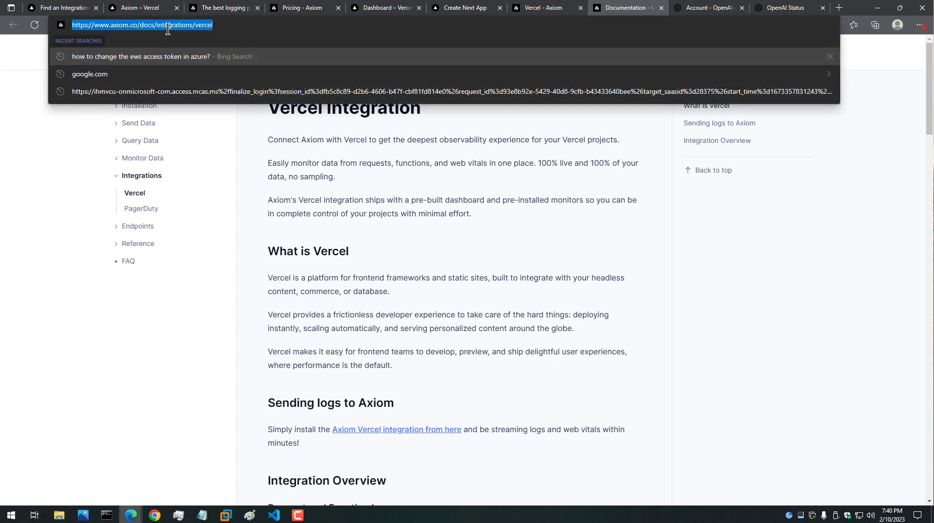
left_click(416, 189)
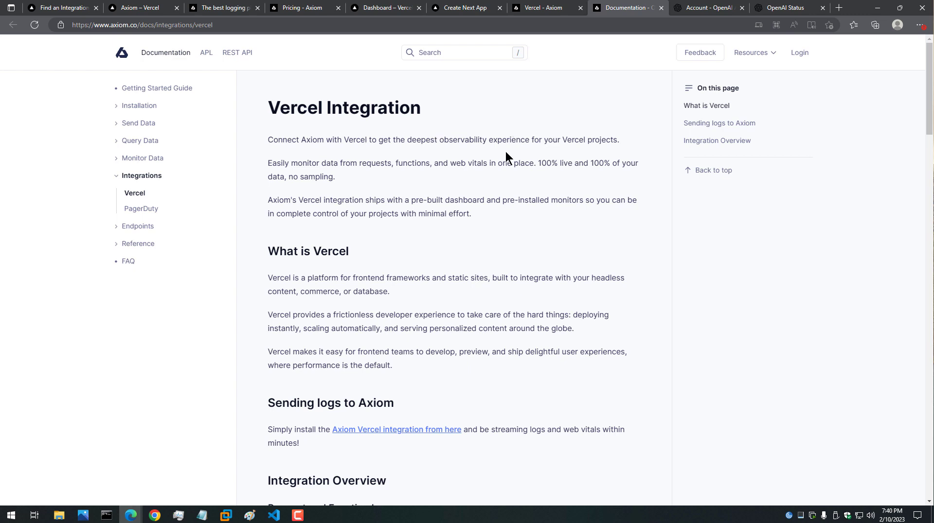
left_click_drag(271, 164, 635, 173)
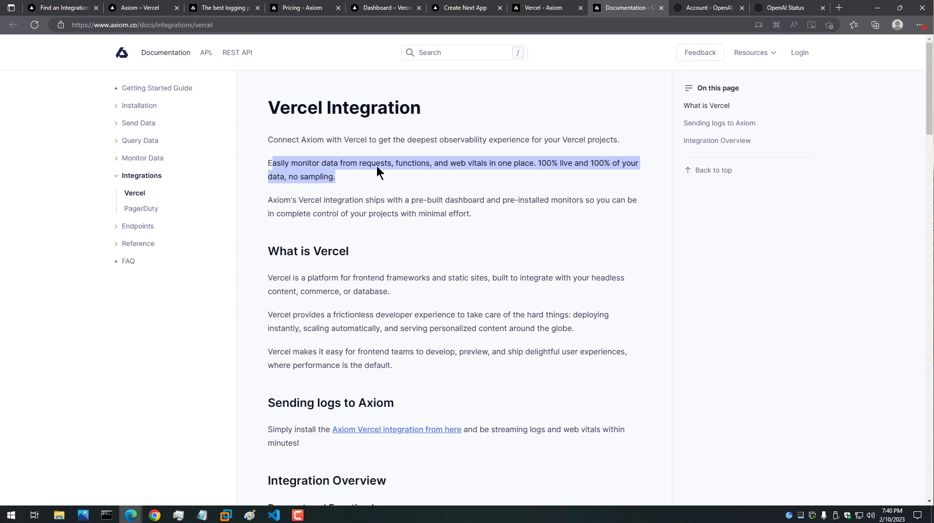
left_click(486, 212)
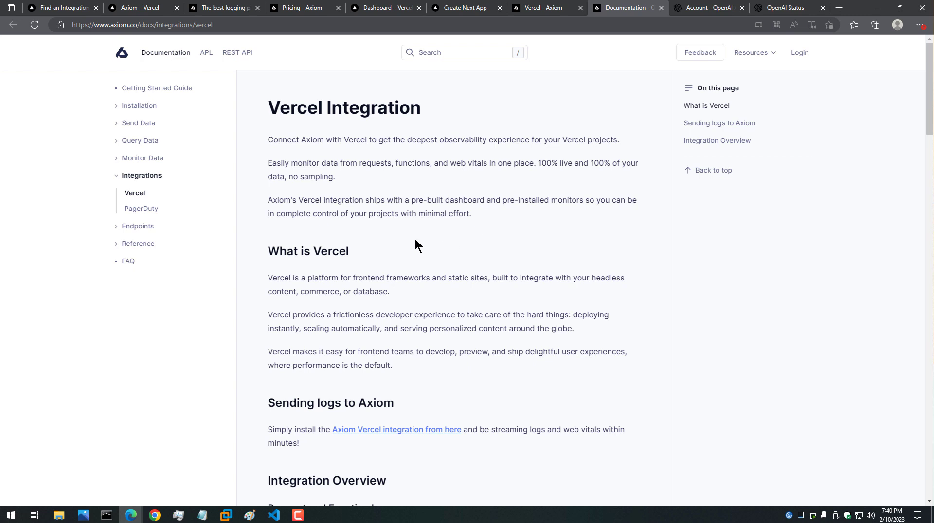
Step: Read the "What is Vercel" section, highlighting its first paragraph, and close the documentation page
scroll(416, 238, "down", 2)
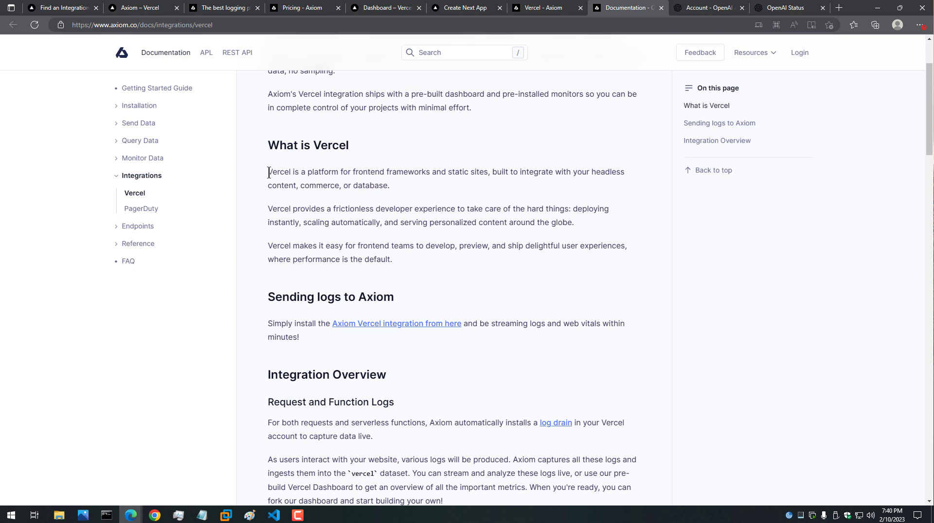
left_click_drag(268, 173, 396, 192)
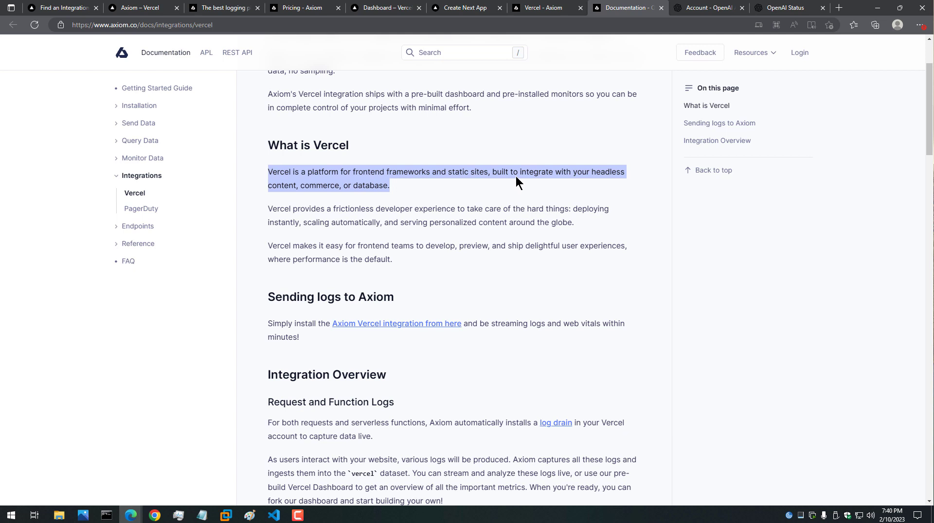
left_click(392, 213)
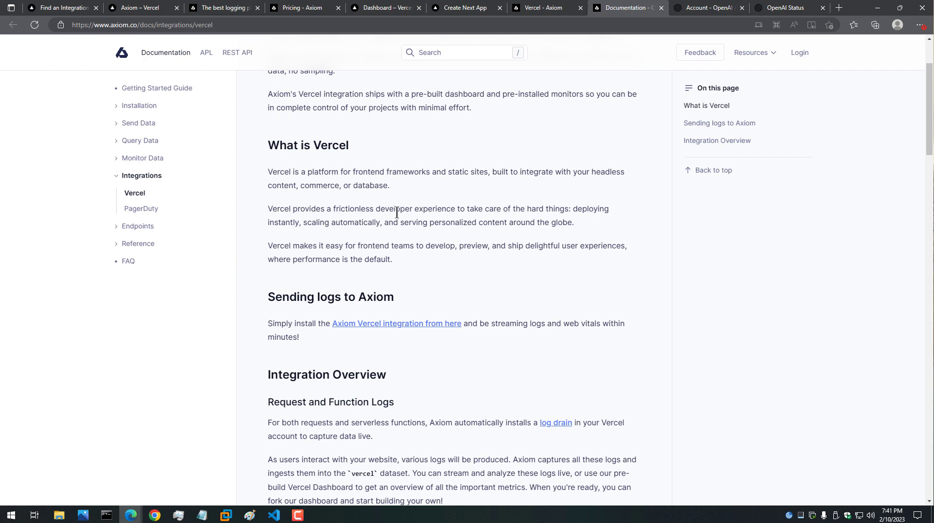
scroll(397, 212, "down", 2)
scroll(397, 211, "up", 4)
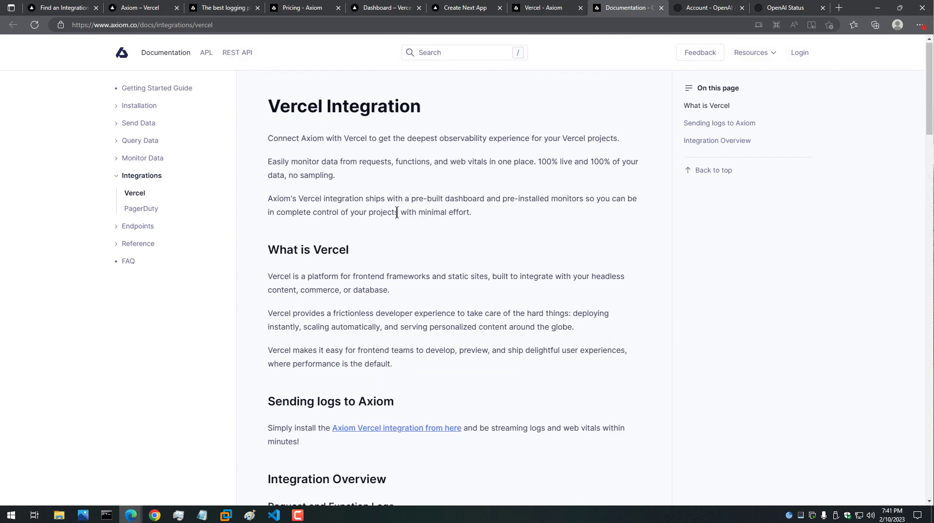
left_click(661, 8)
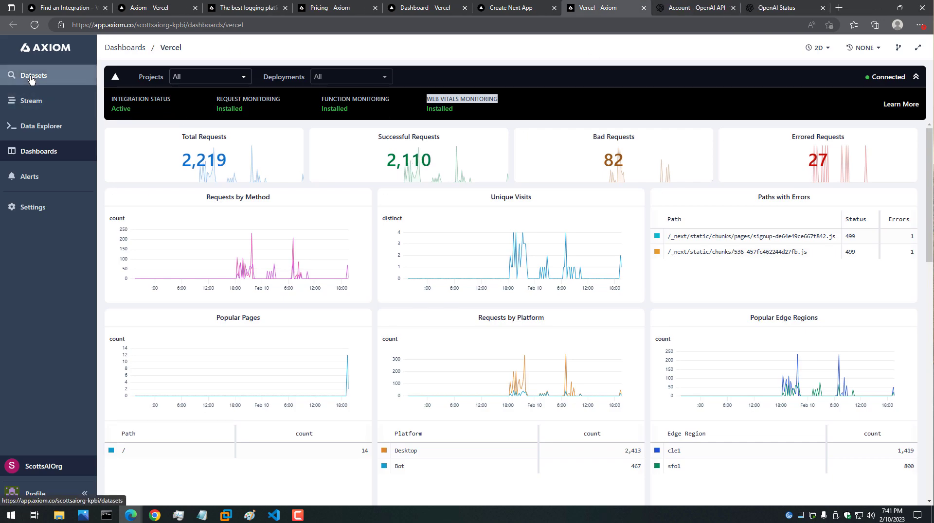
Step: Check the time range options of the Vercel dashboard, and open the vercel dataset
left_click(827, 48)
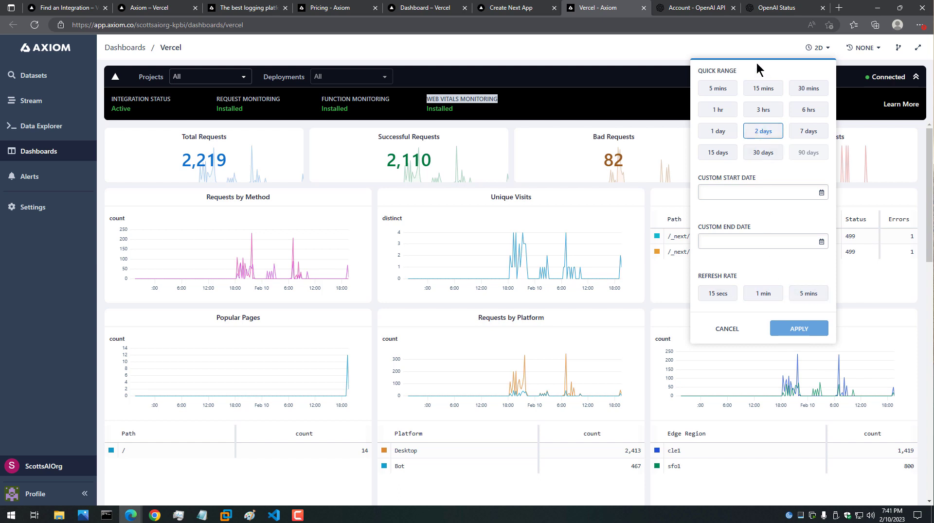
left_click(759, 49)
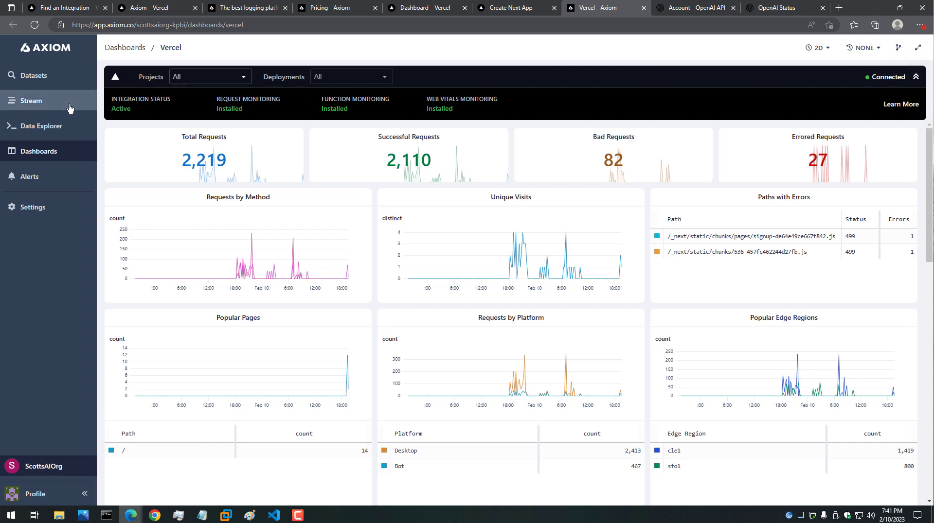
left_click(55, 81)
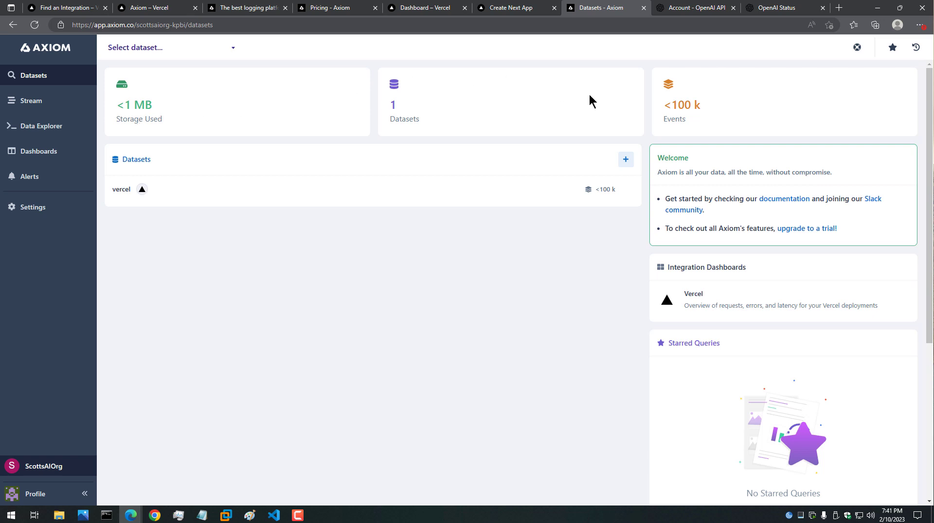
left_click(121, 190)
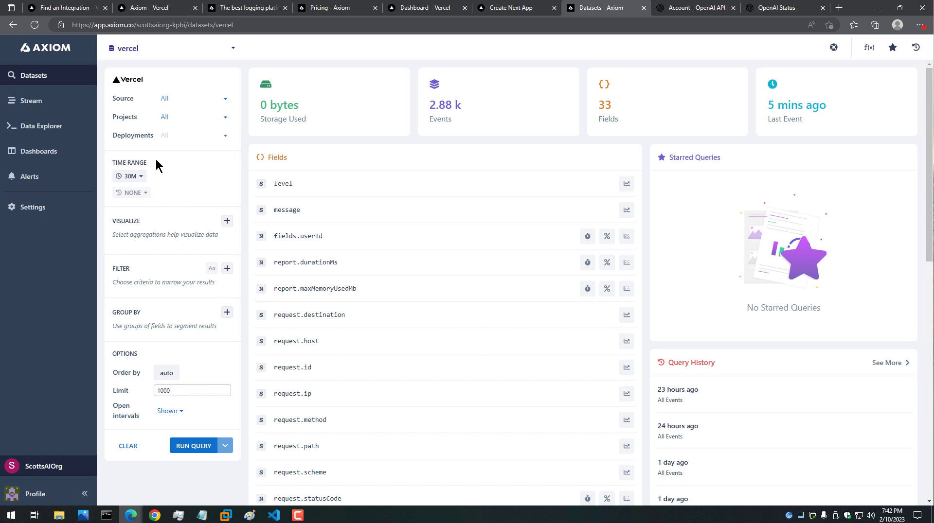
Step: Review the time range, Source and Projects filter options for querying the vercel dataset
left_click(142, 178)
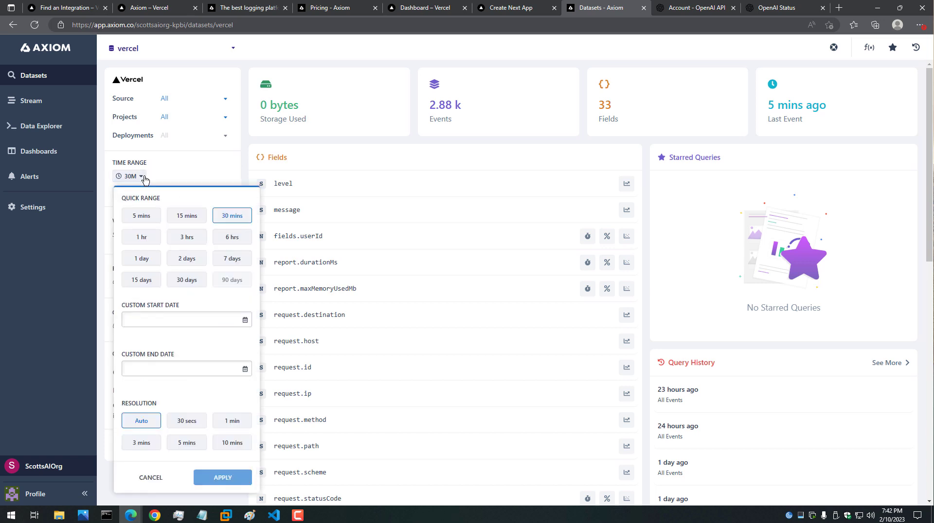
left_click(144, 176)
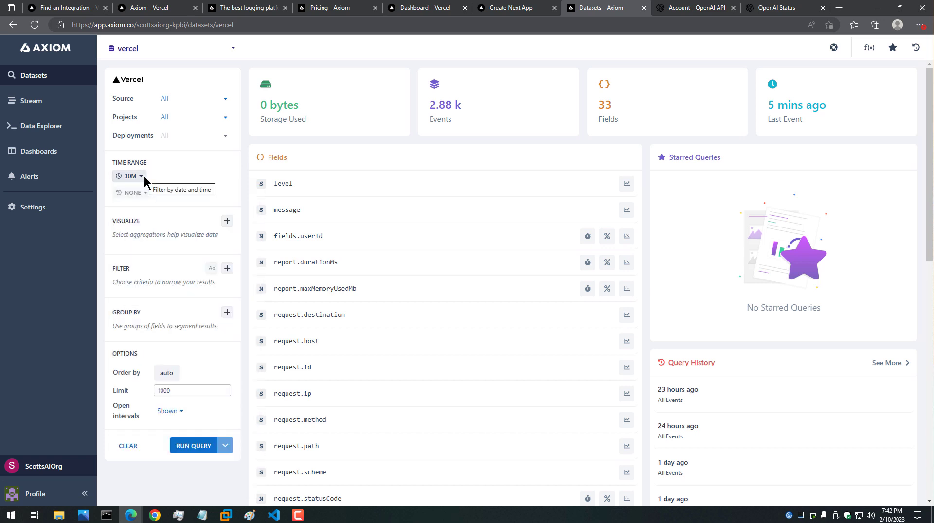
left_click(224, 100)
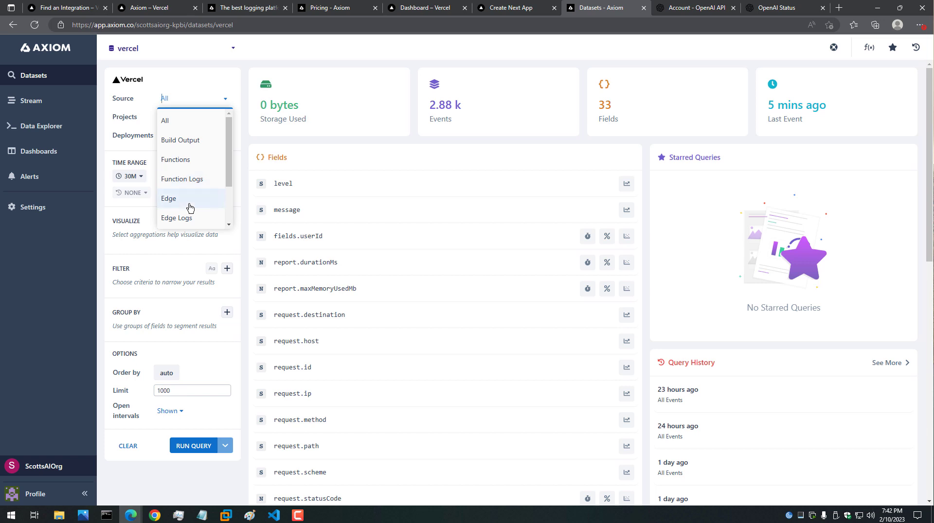
scroll(190, 206, "down", 1)
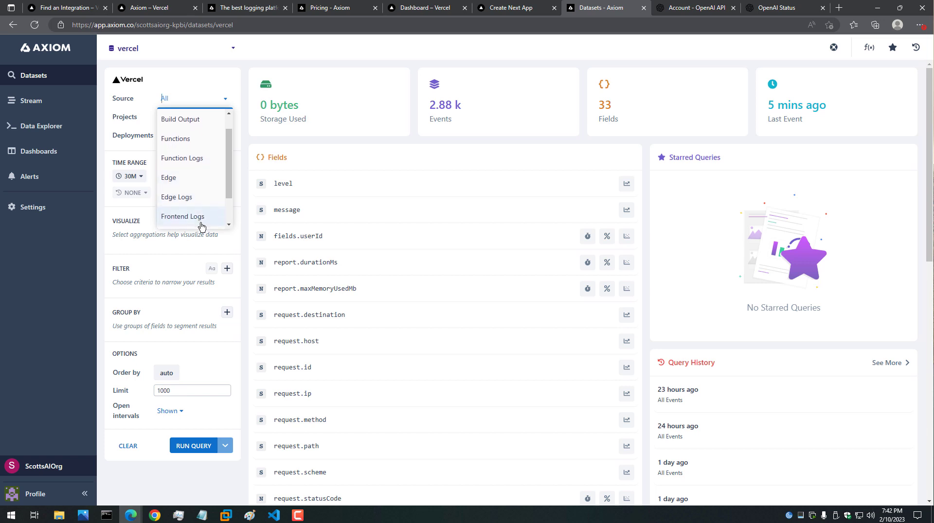
scroll(201, 224, "down", 2)
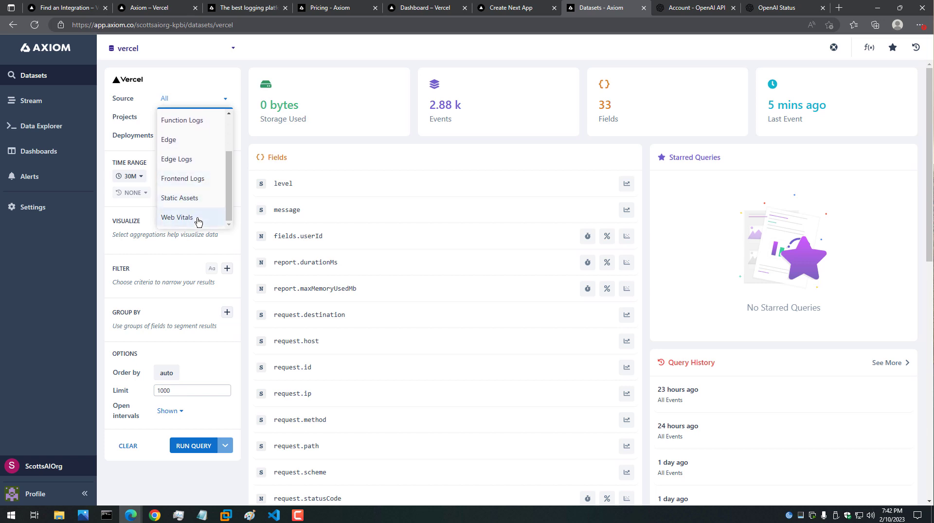
scroll(226, 131, "up", 3)
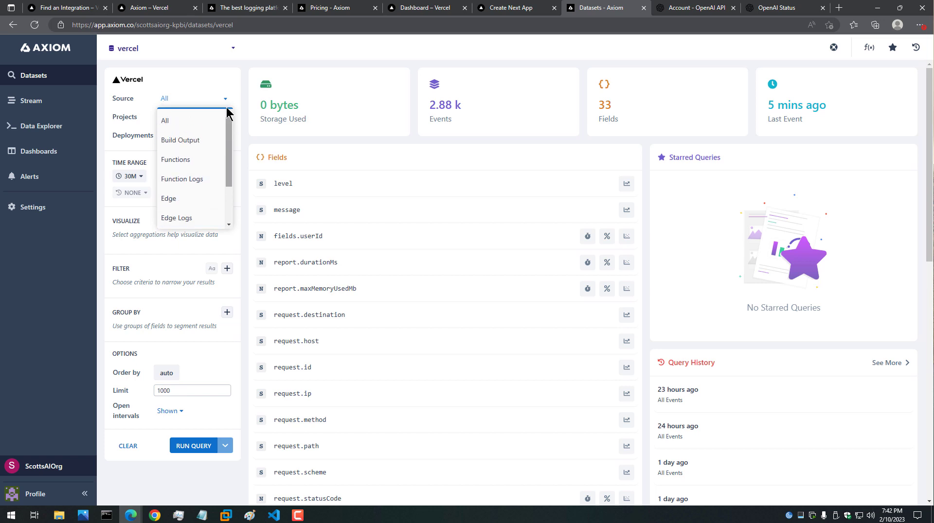
left_click(225, 101)
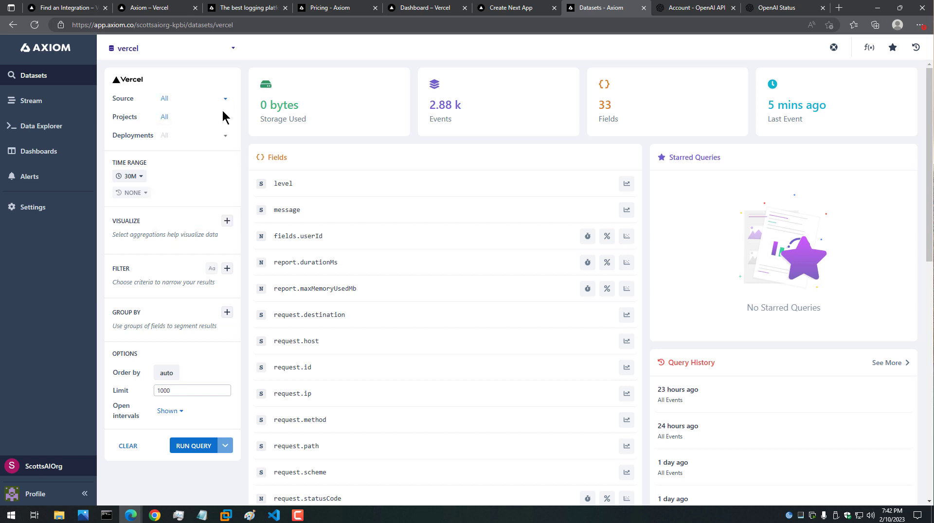
left_click(222, 120)
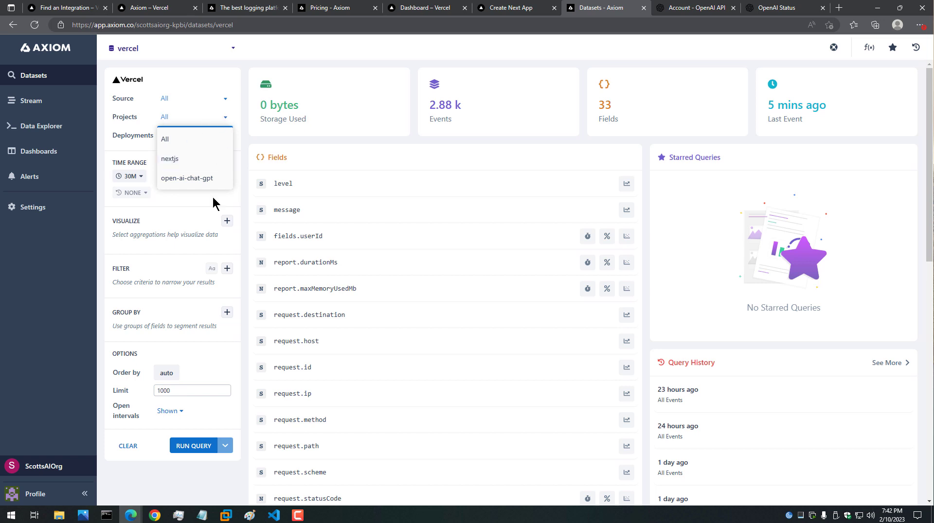
left_click(189, 224)
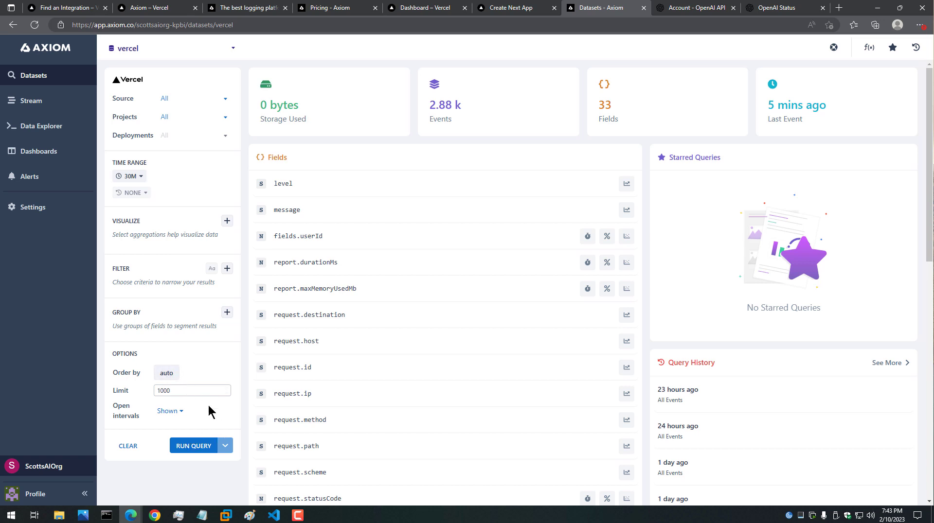
Step: Look through the vercel dataset's fields and run an unfiltered query over the 30-minute time range
scroll(387, 313, "down", 4)
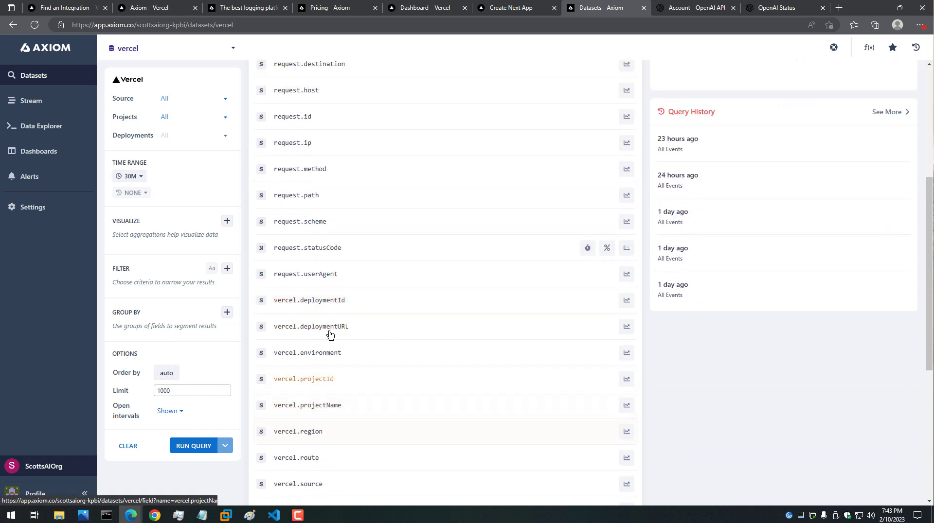
scroll(343, 346, "up", 3)
scroll(346, 328, "up", 2)
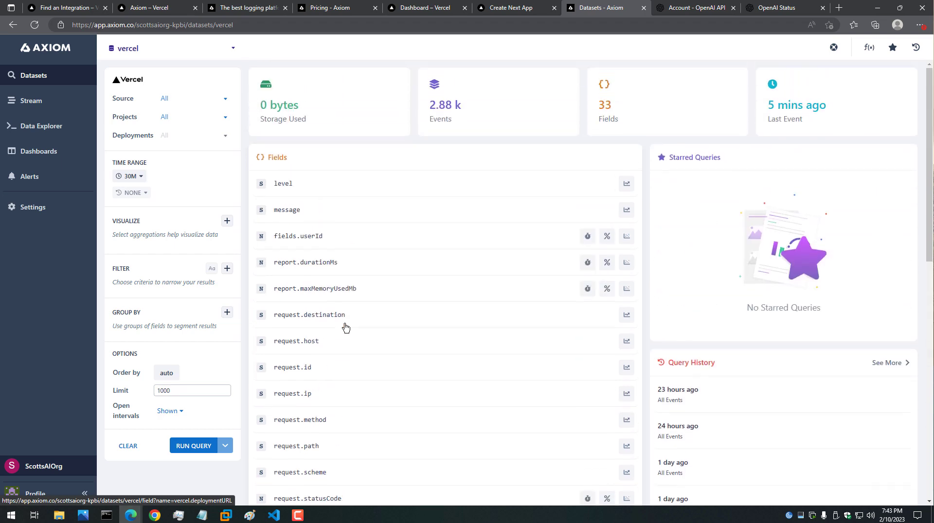
left_click(193, 446)
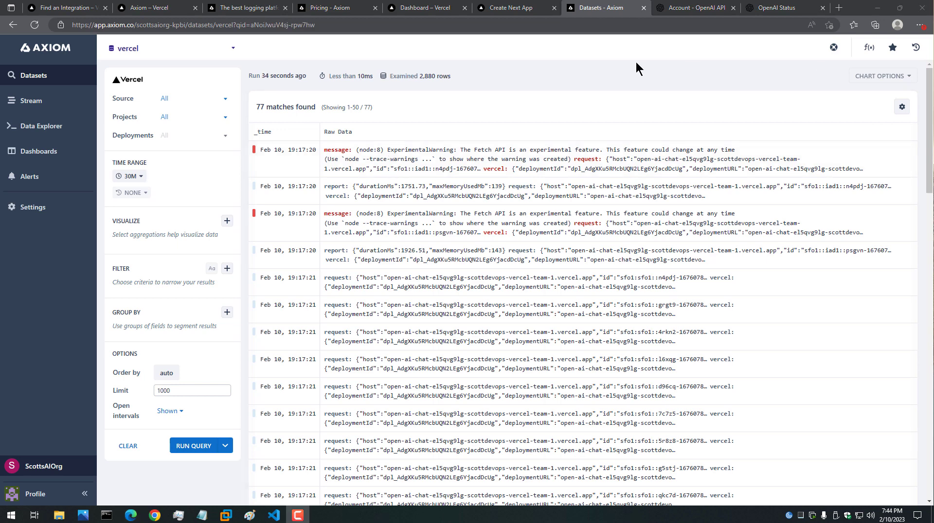
Step: Inspect the event properties and raw data of the first error event in the query results, and close its details
left_click(430, 164)
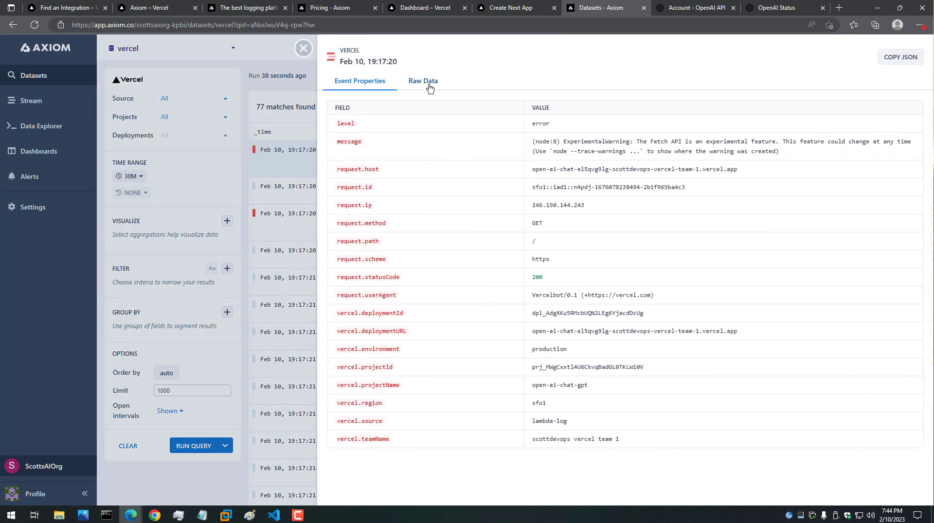
left_click(430, 87)
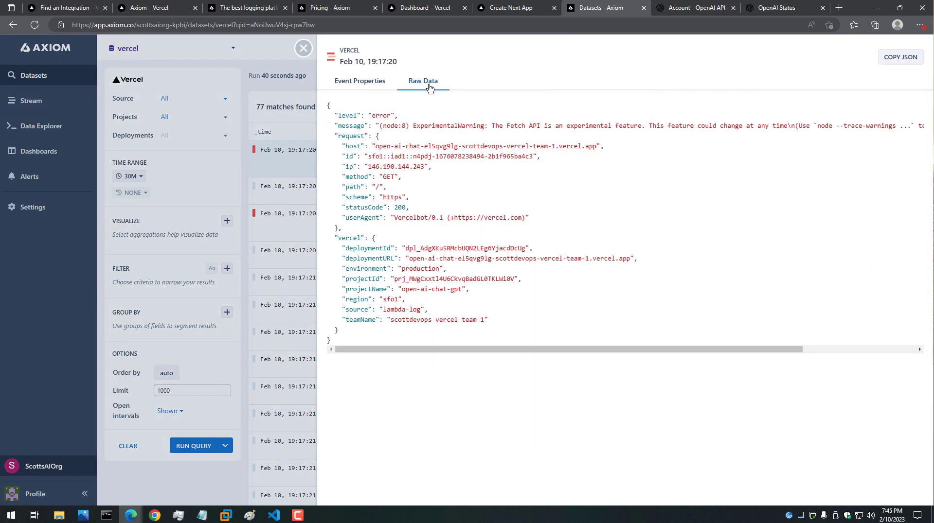
left_click(368, 86)
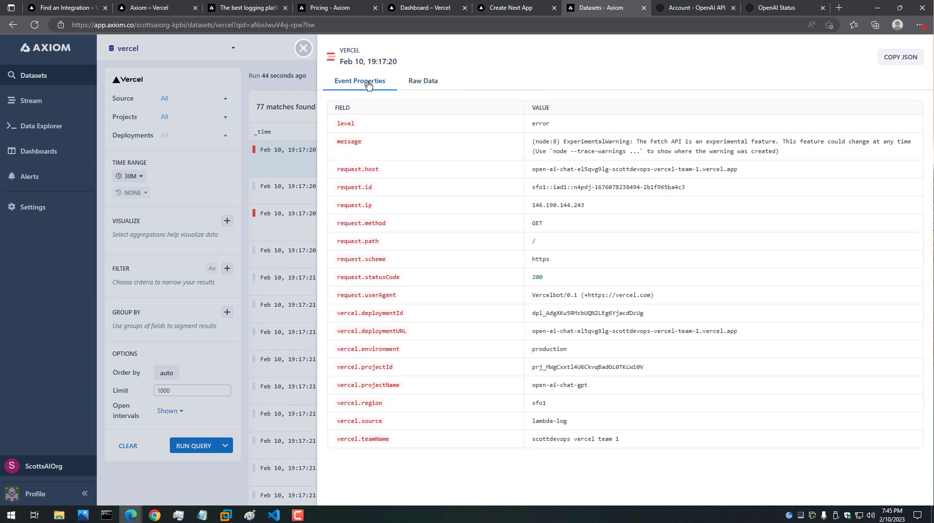
left_click(284, 191)
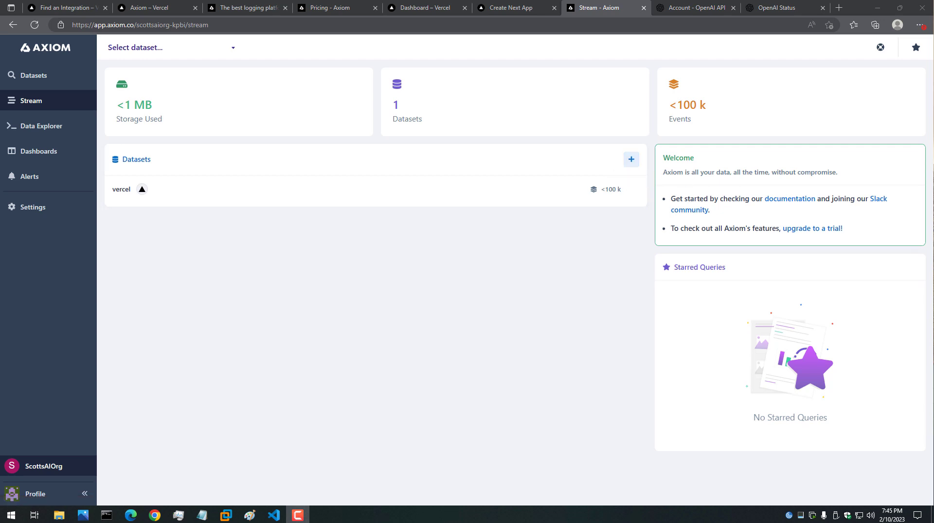
Step: Open the Data Explorer and check its query time range options
left_click(41, 126)
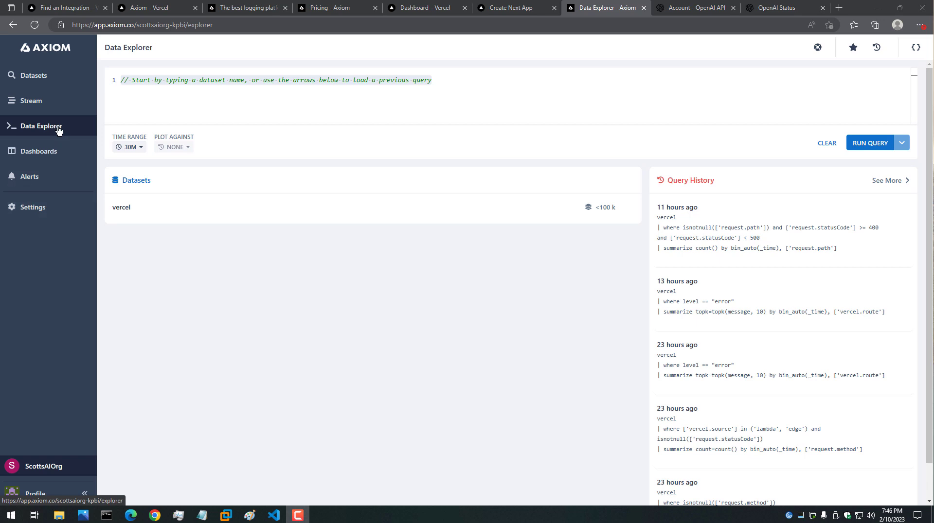
left_click(141, 147)
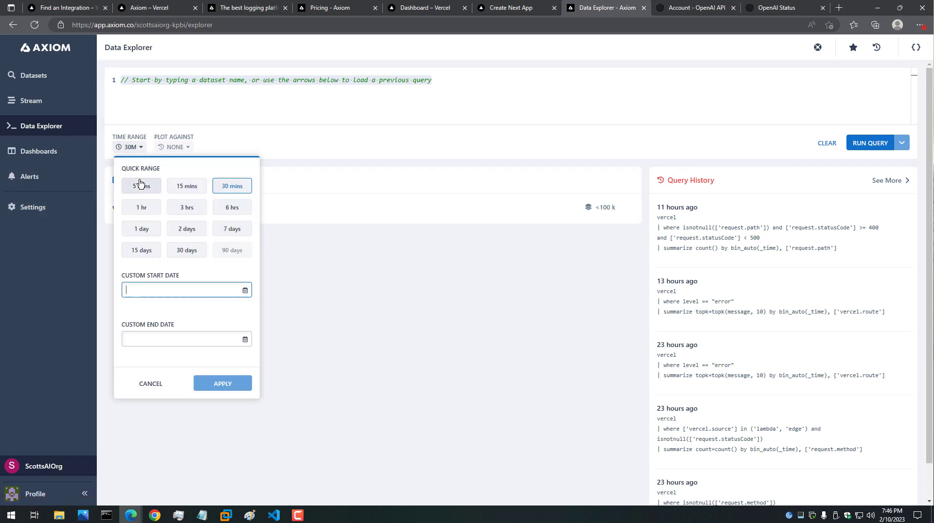
left_click(408, 278)
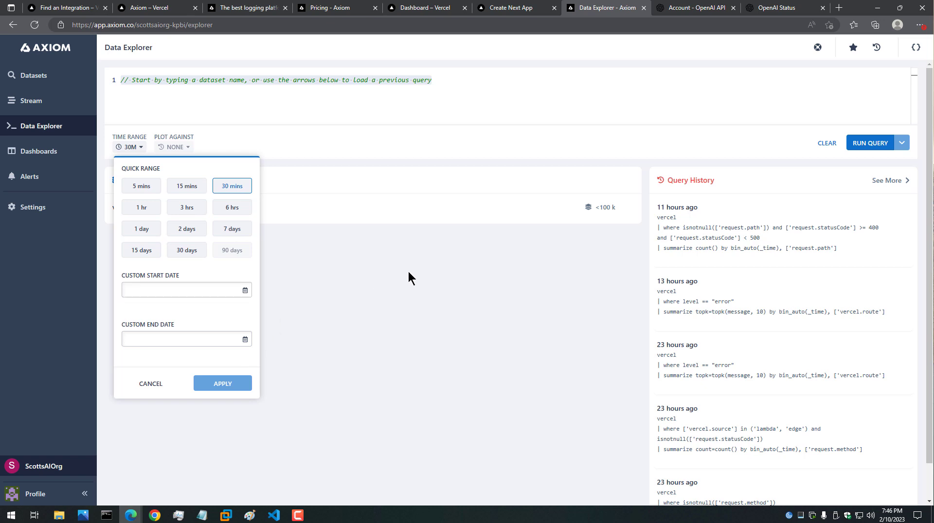
left_click(409, 272)
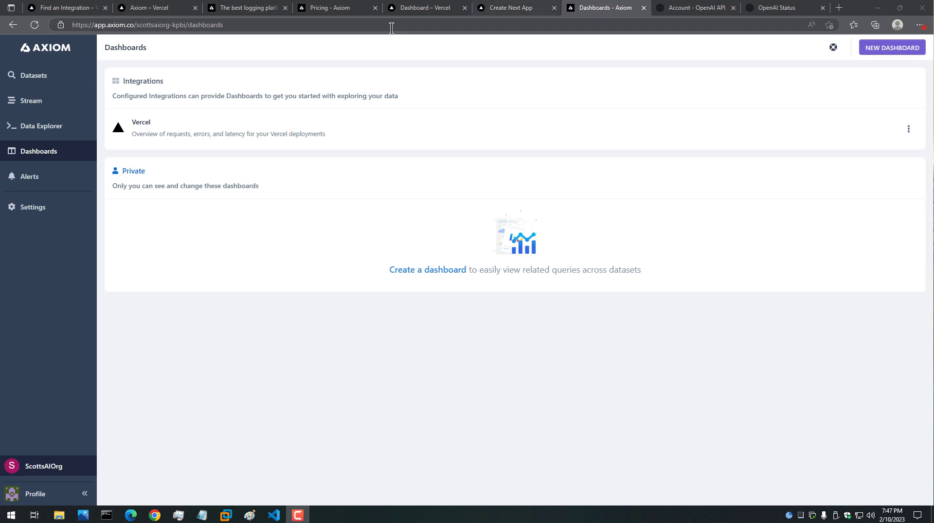
Step: Open the Alerts page to view its monitors
left_click(38, 181)
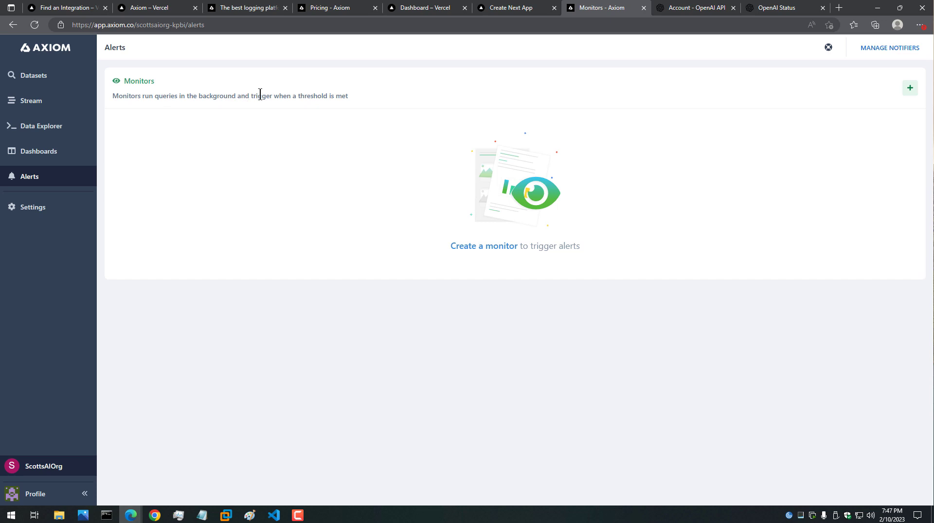
Step: Open the form for creating a new alert monitor and review its check, notification and query options
left_click(468, 247)
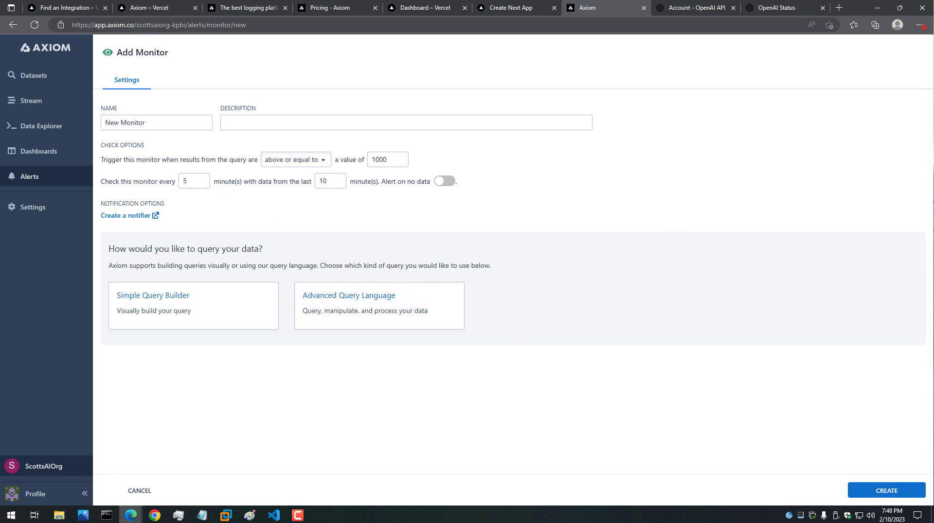
key("F10")
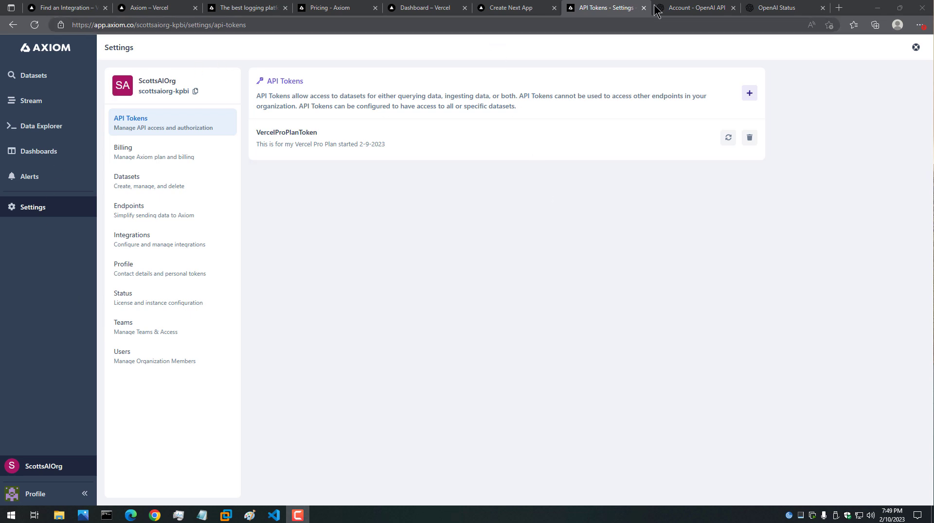
Step: Look through the Vercel dashboard's request charts, function performance tables, routes with errors and top error logs
mouse_move(683, 8)
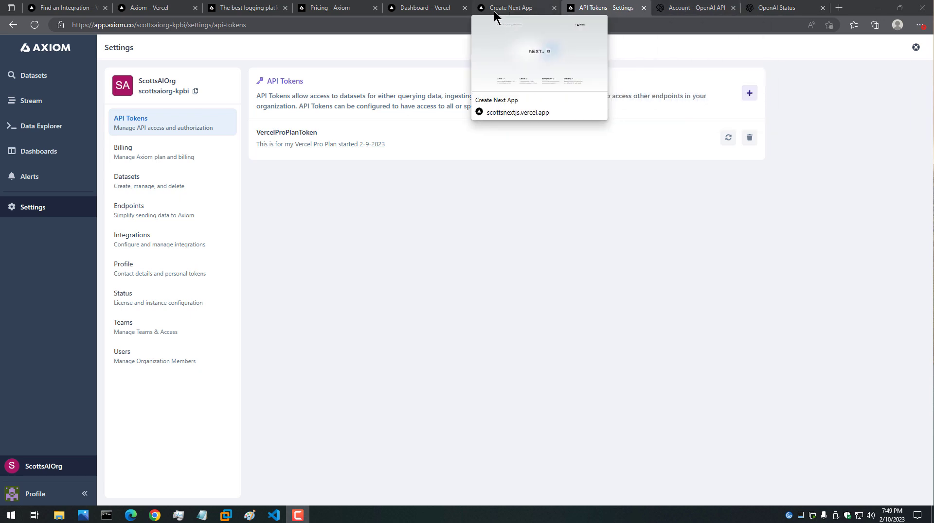
mouse_move(433, 11)
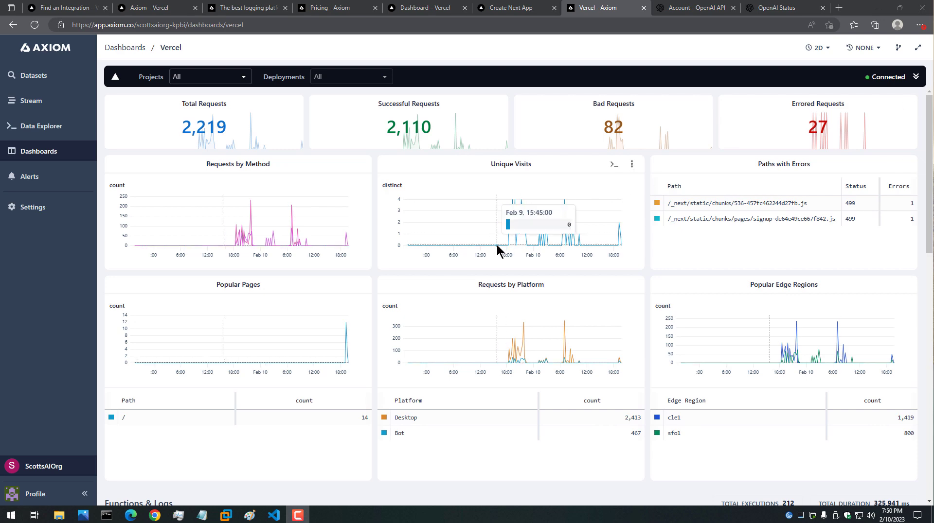
scroll(501, 250, "down", 9)
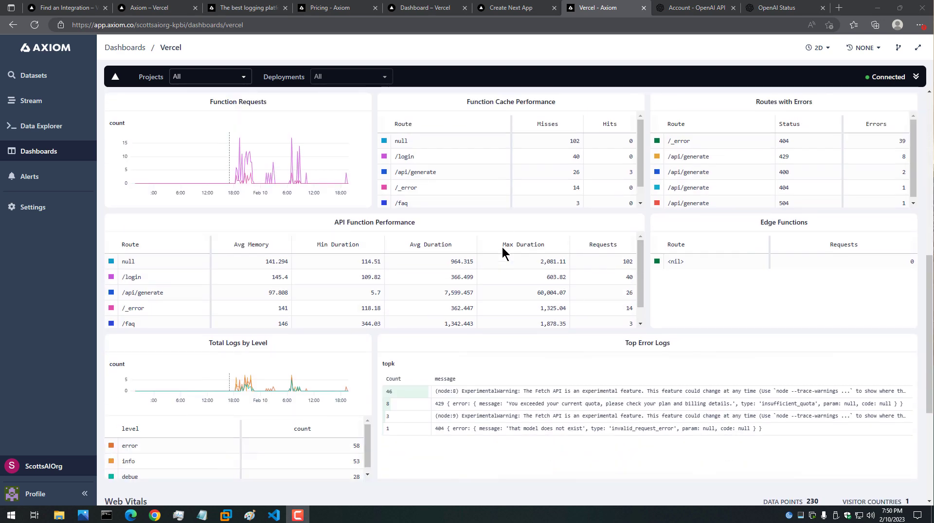
scroll(502, 248, "up", 9)
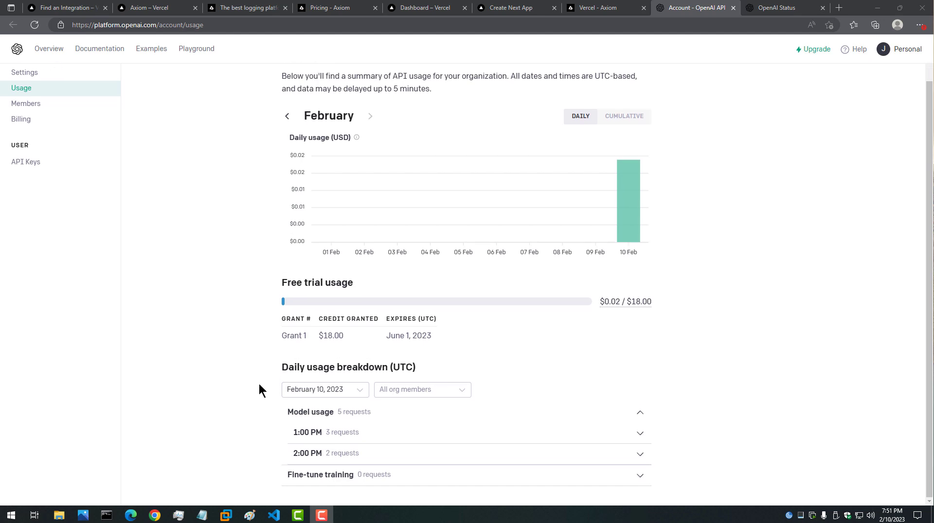
Step: Expand the 1:00 PM and 2:00 PM model usage entries on the OpenAI usage page and review their requests
left_click(329, 438)
scroll(293, 418, "down", 1)
scroll(284, 411, "down", 1)
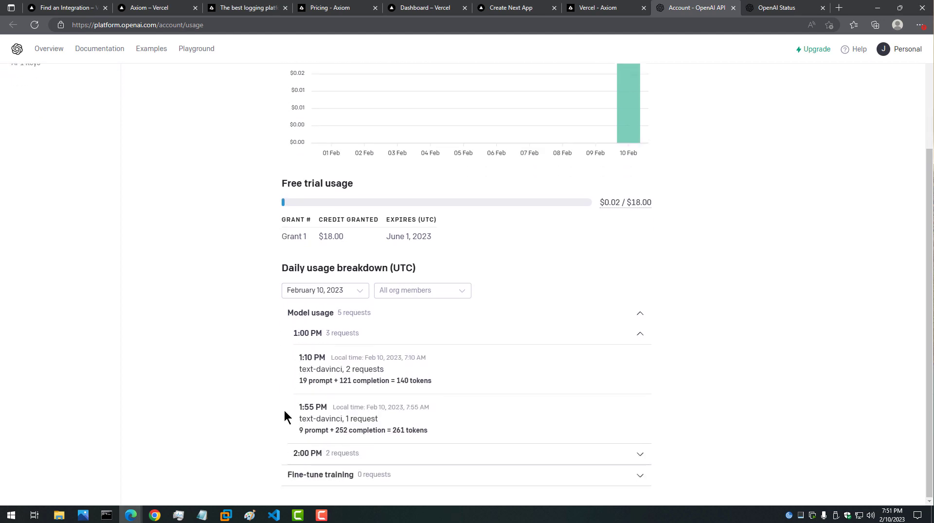
left_click(333, 454)
scroll(232, 399, "down", 1)
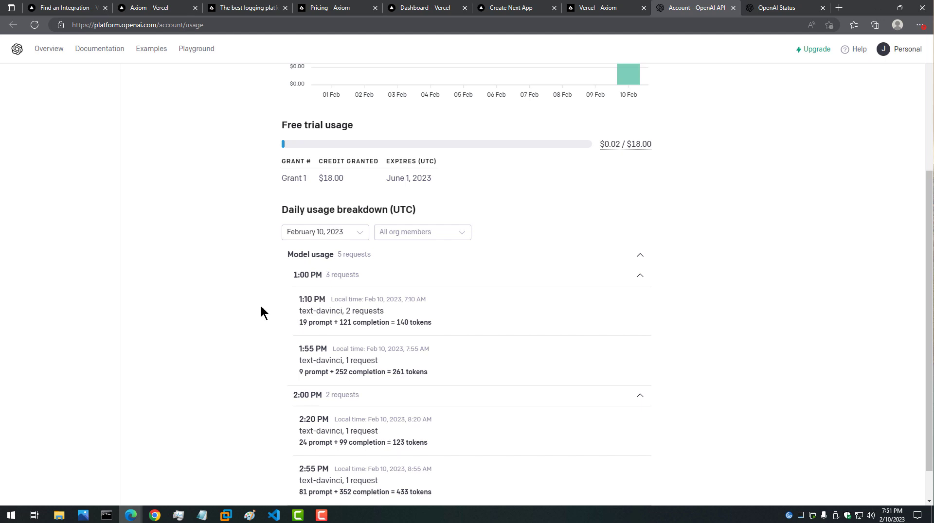
scroll(258, 308, "up", 4)
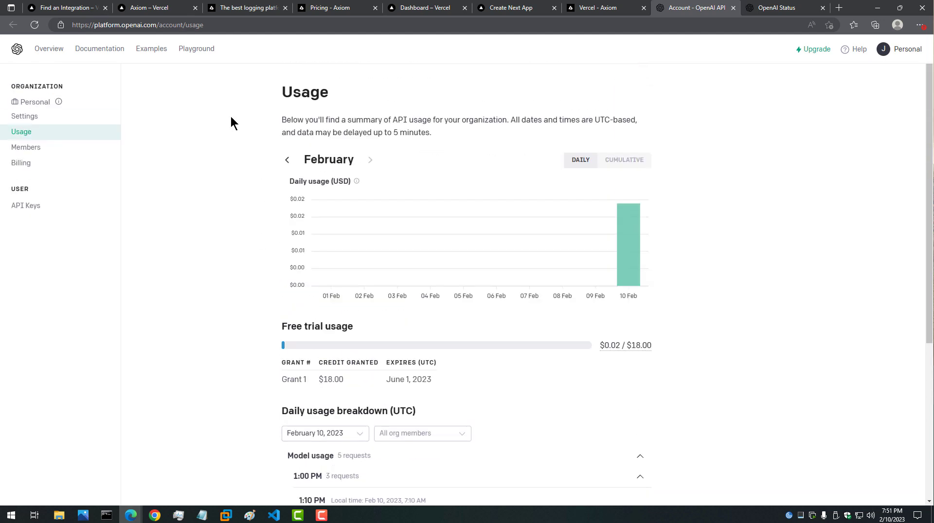
Step: Switch to the OpenAI Status page and highlight the Feb 9, 2023 updates about degraded performance on text-davinci-003
left_click(760, 9)
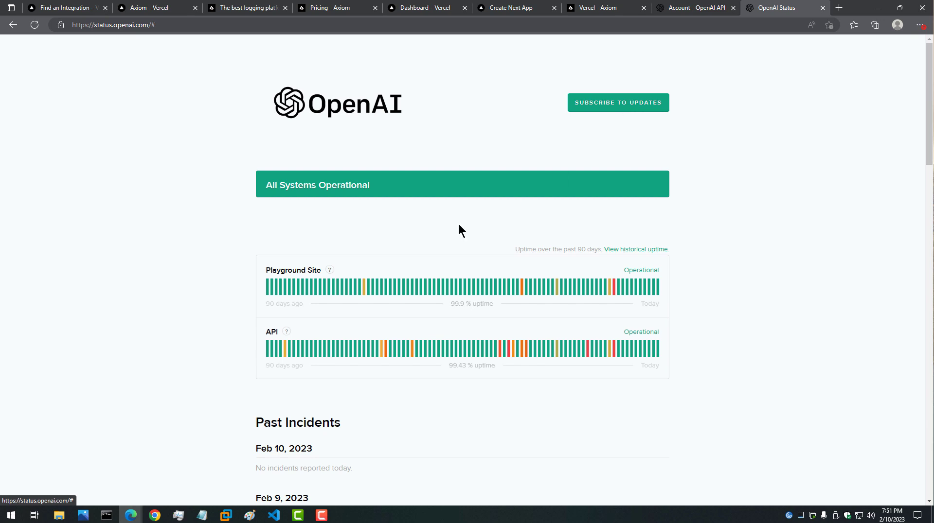
scroll(215, 289, "down", 2)
scroll(215, 290, "down", 2)
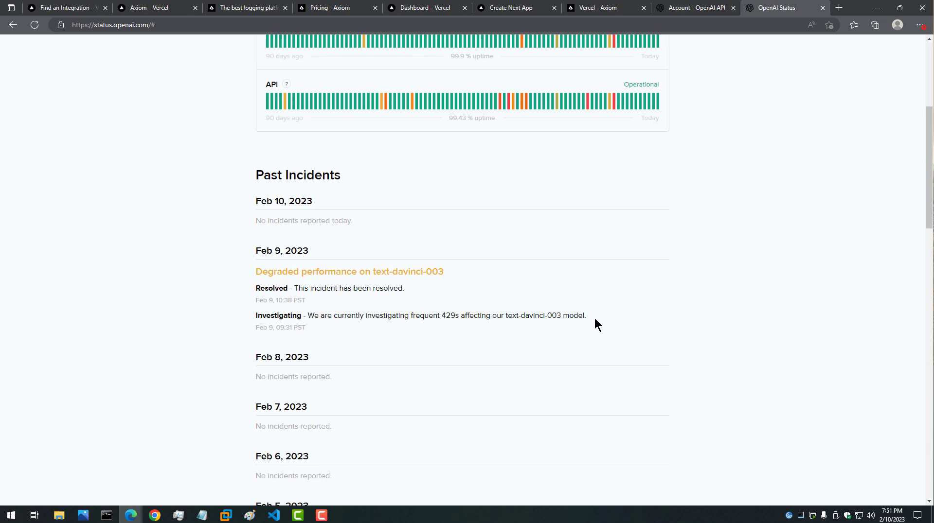
left_click_drag(597, 317, 235, 317)
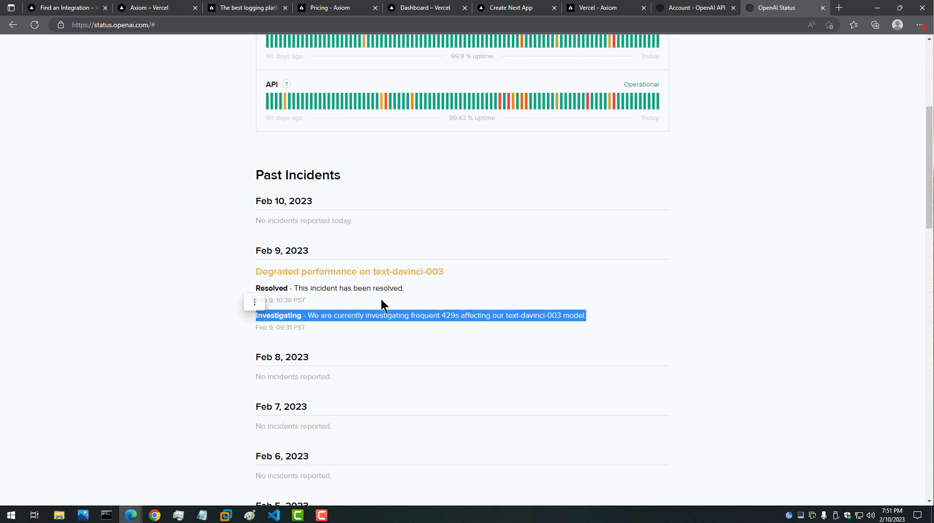
left_click(509, 318)
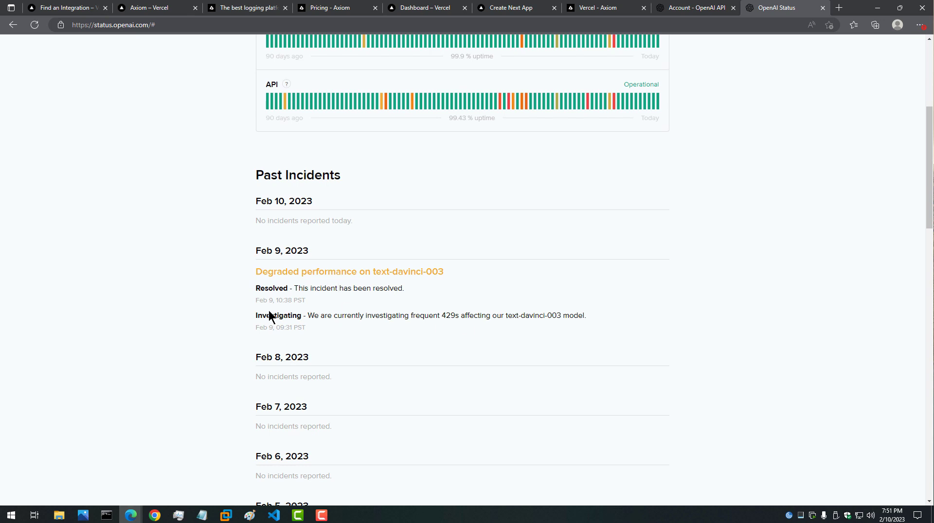
left_click_drag(312, 328, 249, 294)
Step: Look through the older past incidents and return to the Playground Site and API uptime charts
scroll(359, 353, "down", 8)
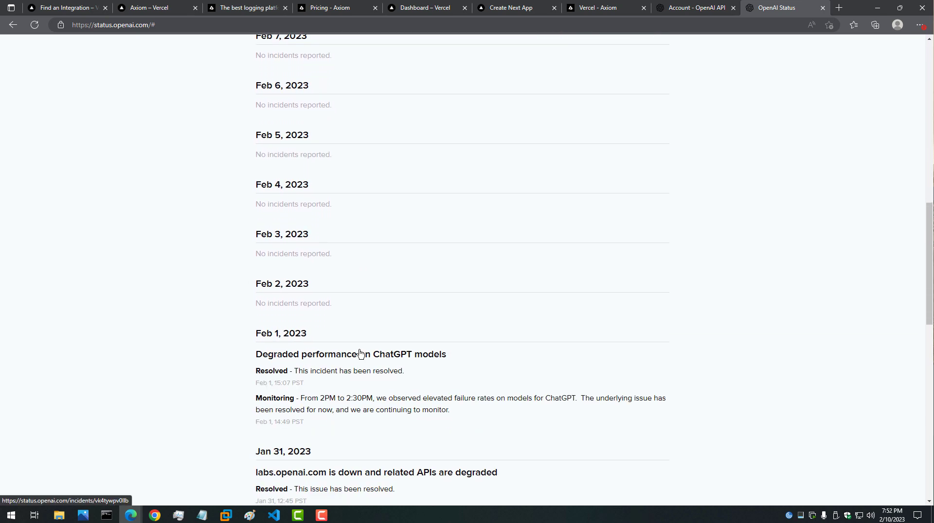
scroll(361, 356, "up", 10)
scroll(361, 355, "up", 1)
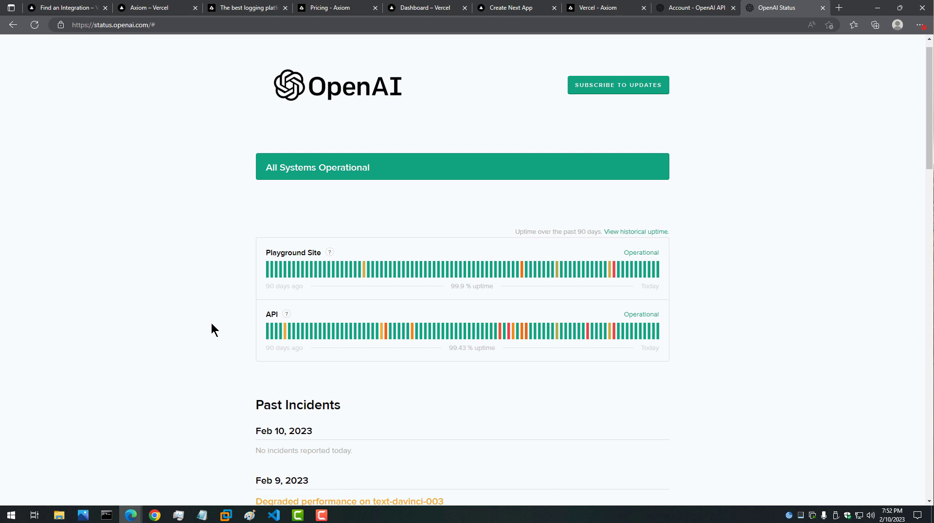
scroll(214, 330, "down", 3)
scroll(214, 330, "up", 3)
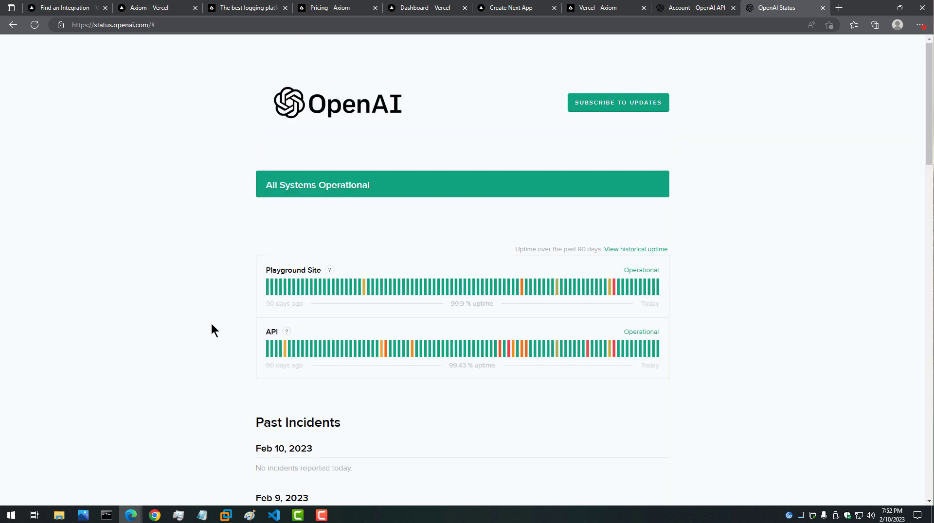